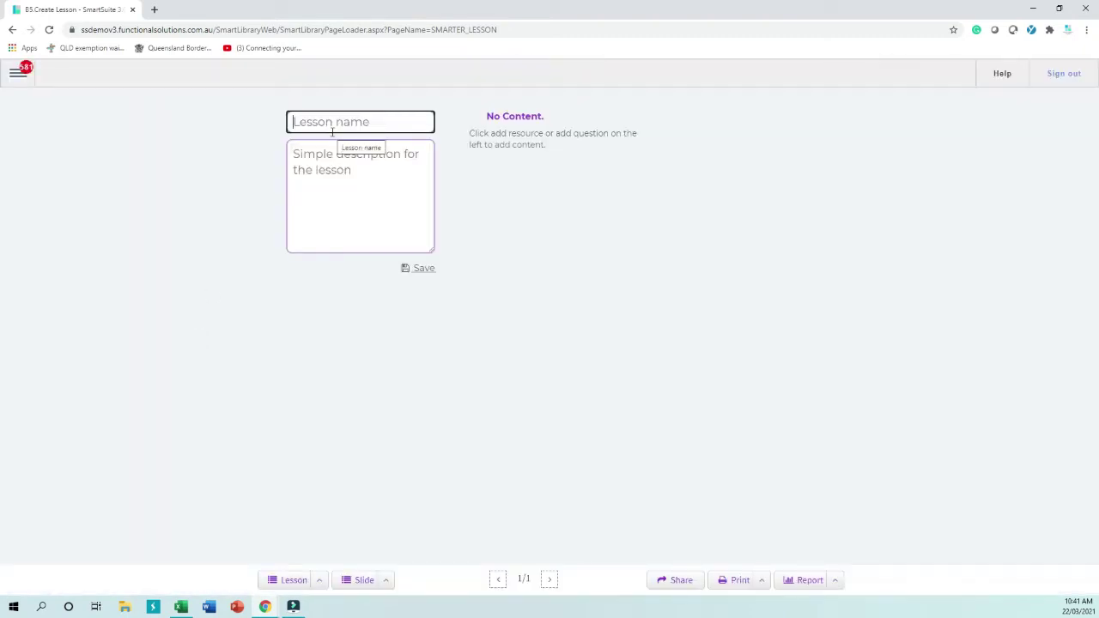
Name the new lesson "Maths addition year 4" and save it without a description
type("Maths addition year 4")
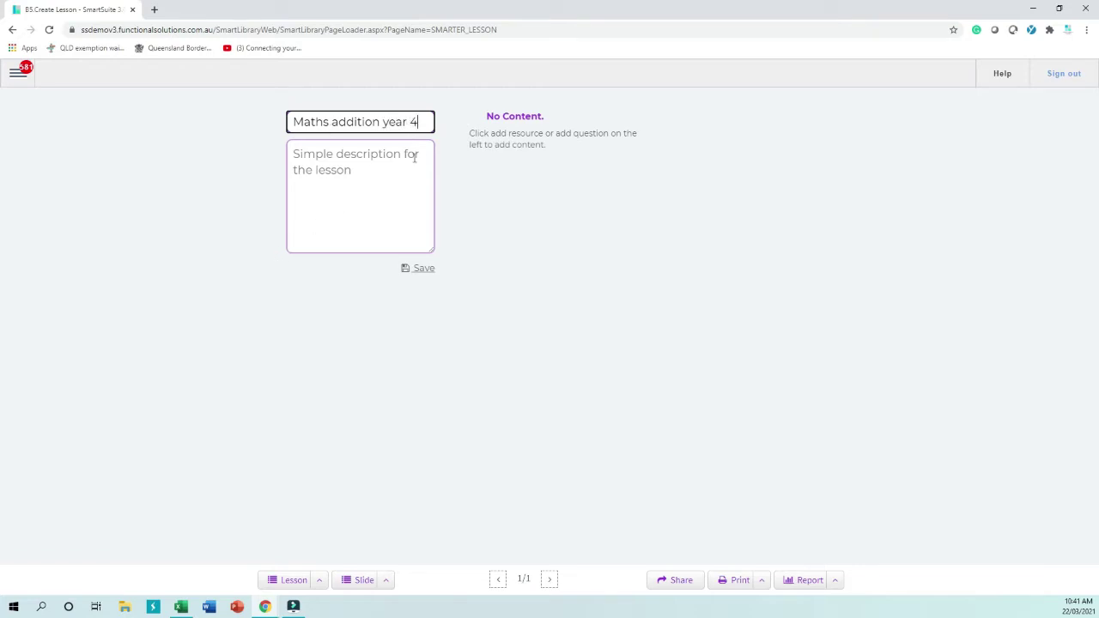
left_click(420, 271)
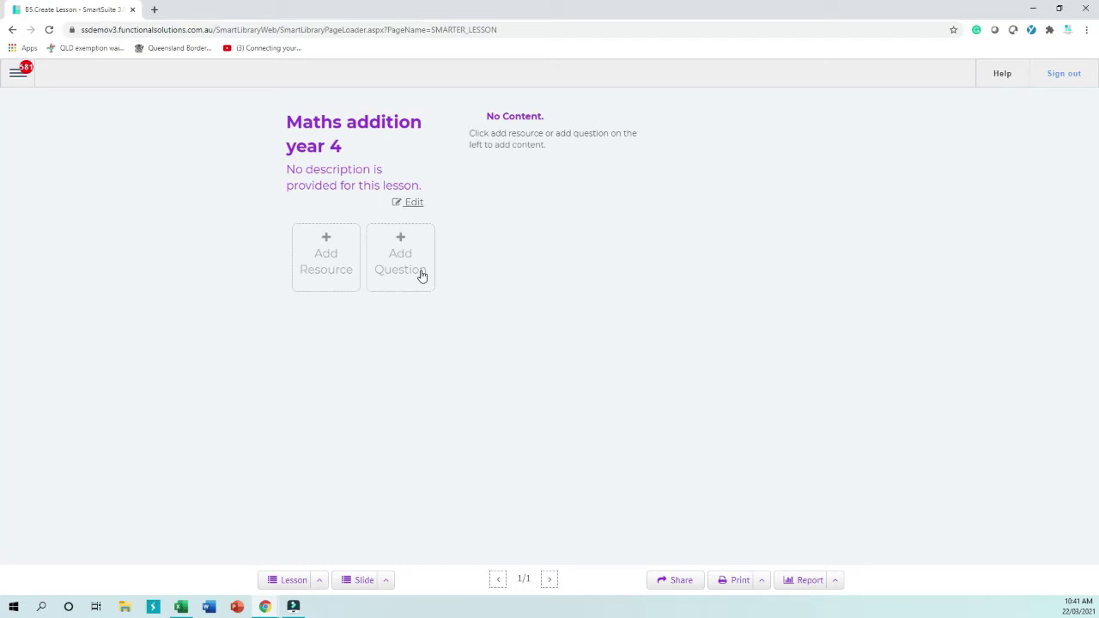
Search YouTube for "maths" and add the "Math Antics - What Are Percentages?" and "How To Learn Basic Arithmetic Fast" videos to the lesson
left_click(326, 256)
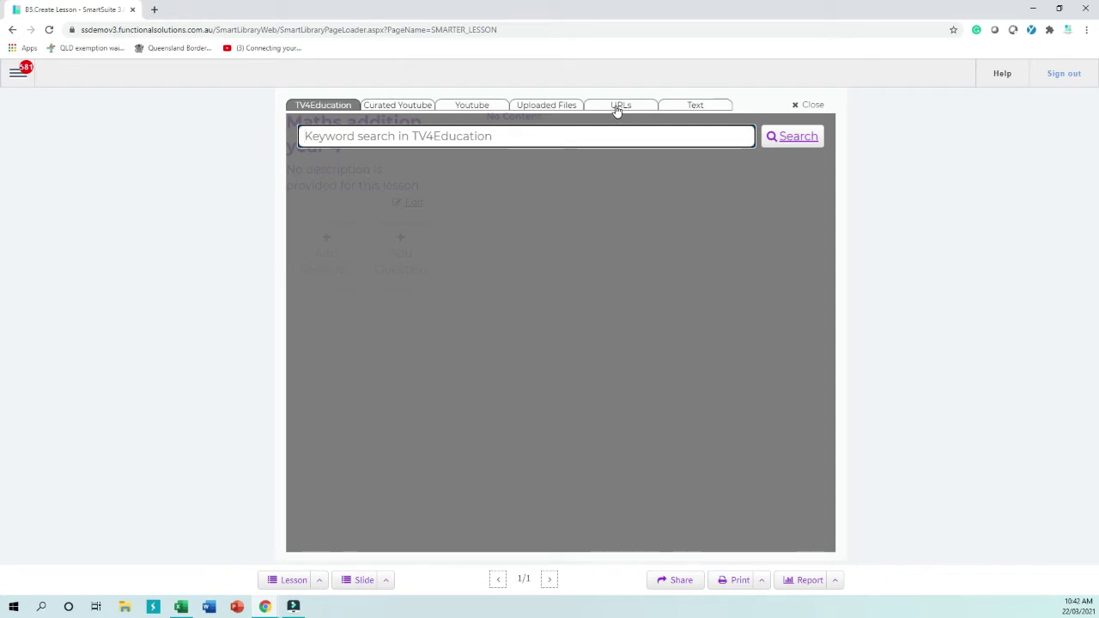
left_click(487, 108)
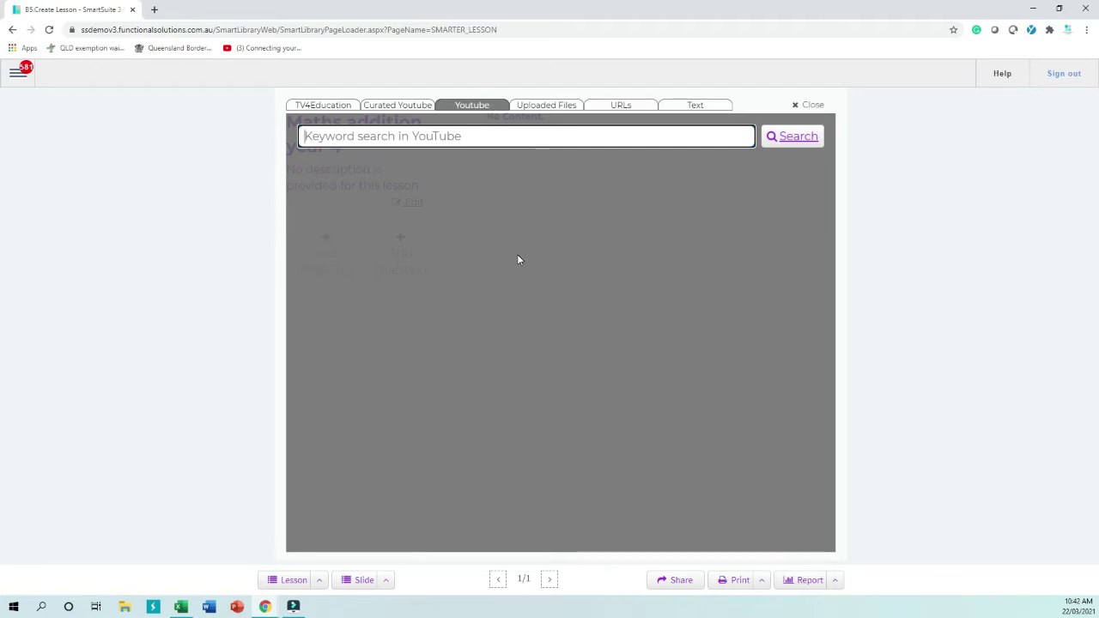
type("maths")
key("Return")
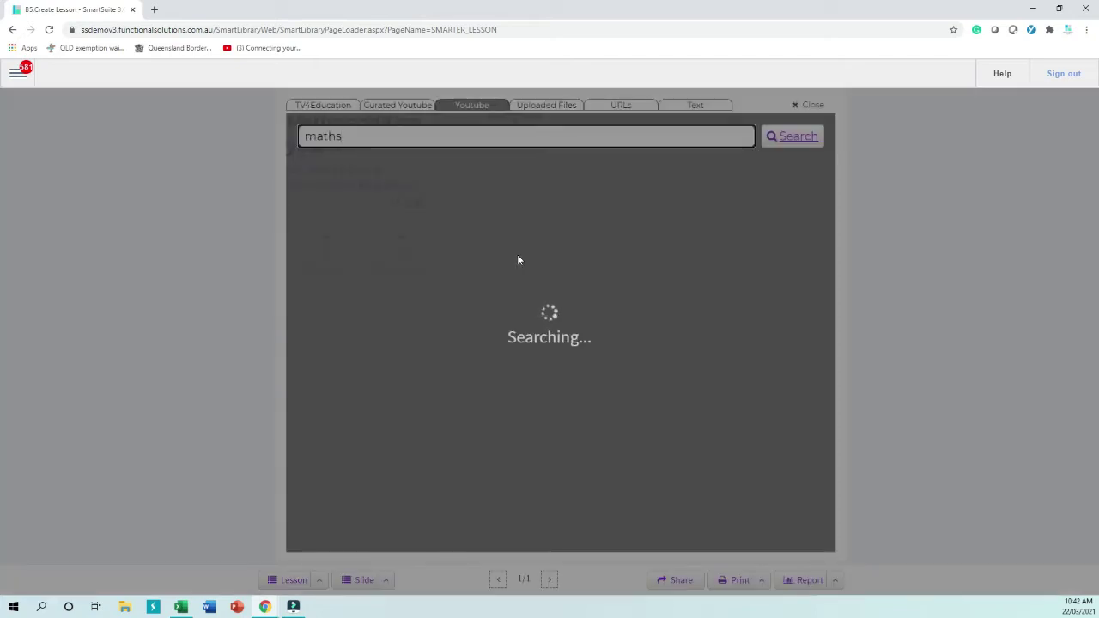
left_click(349, 221)
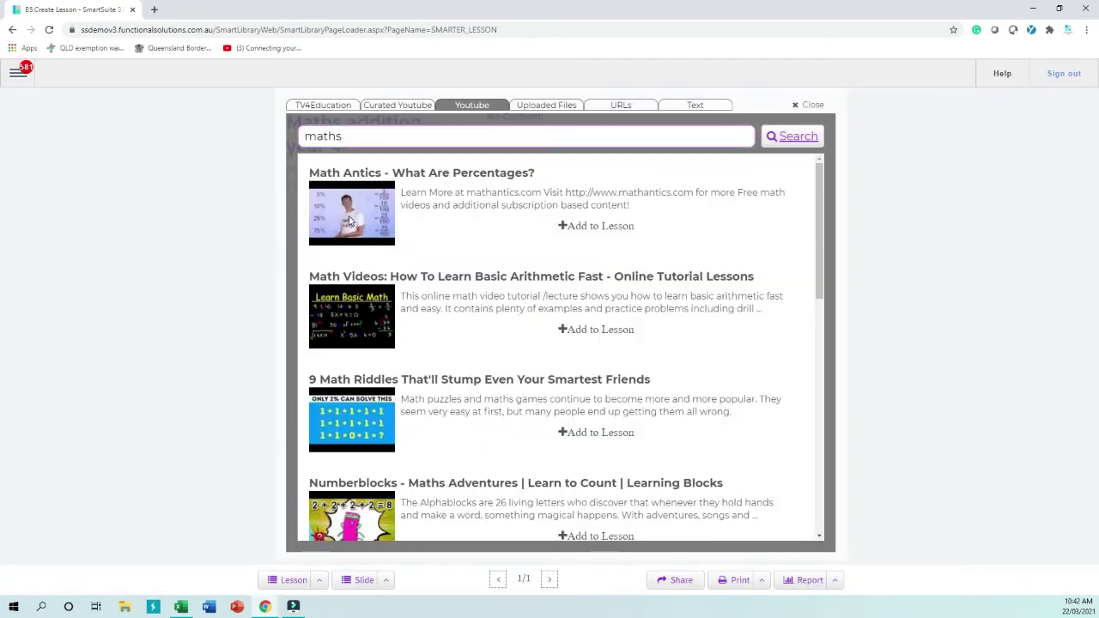
left_click(602, 230)
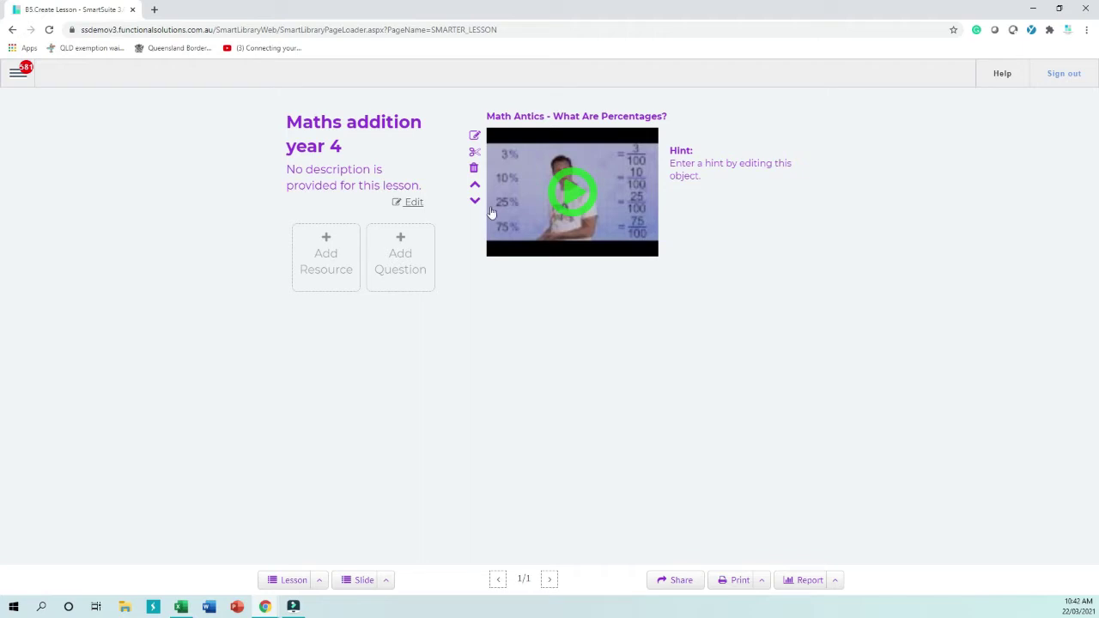
left_click(325, 259)
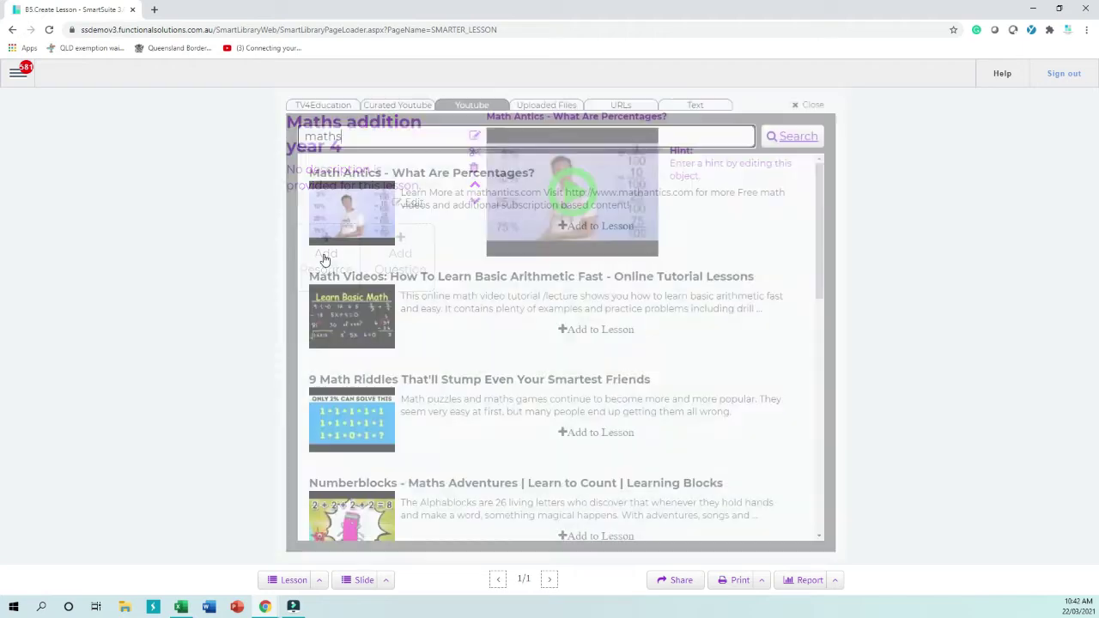
left_click(603, 330)
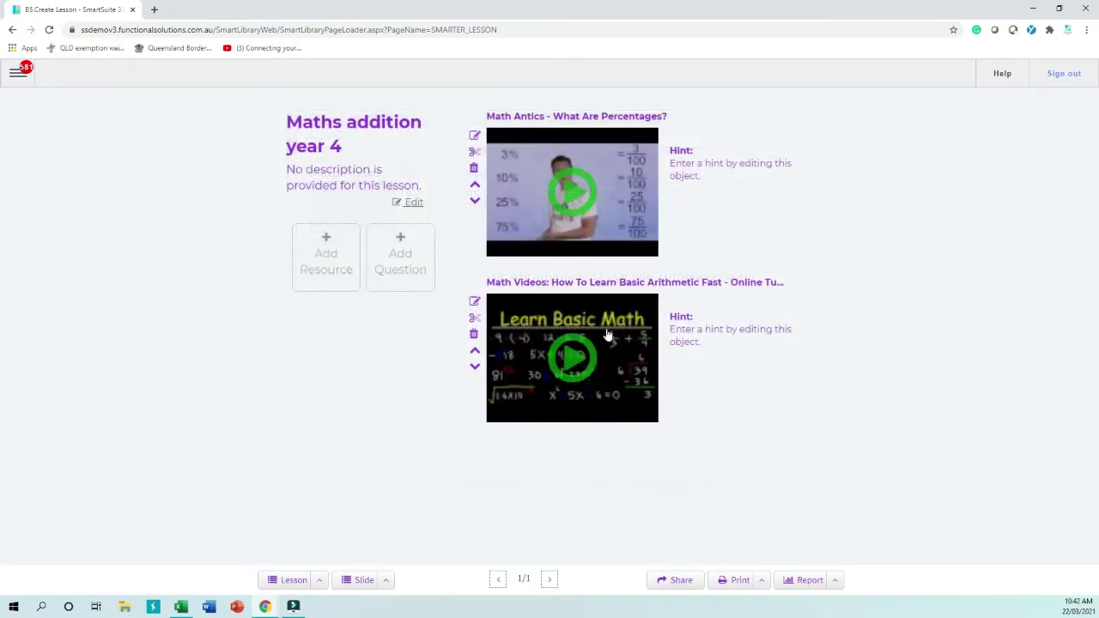
Start a multi-choice question for the lesson with the question text "what is 5 + 5"
left_click(406, 260)
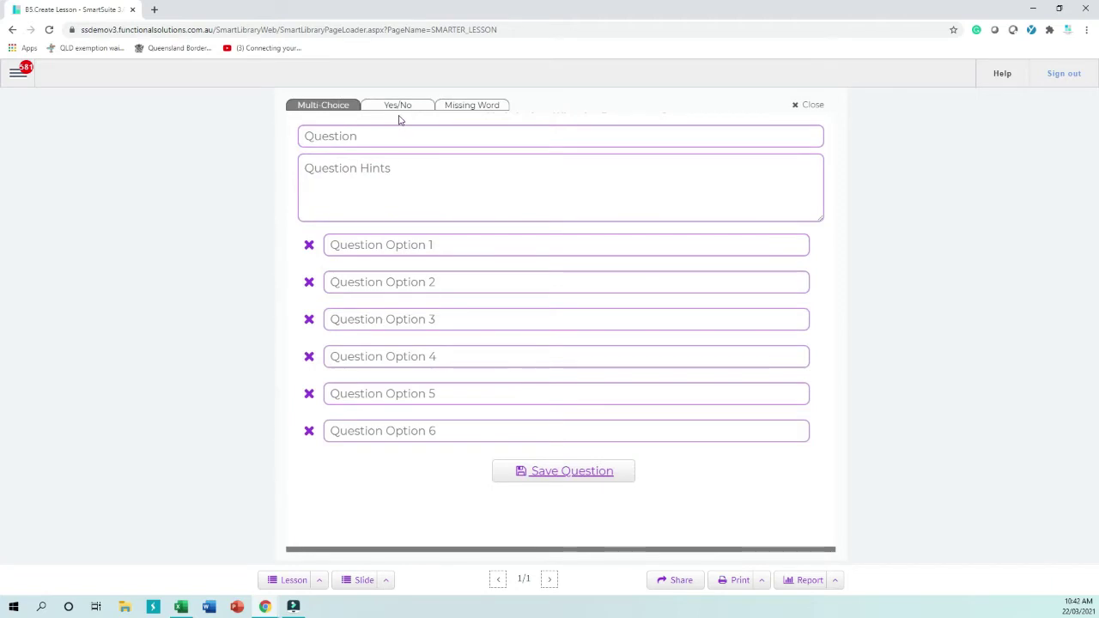
left_click(452, 134)
type("what is 5 ")
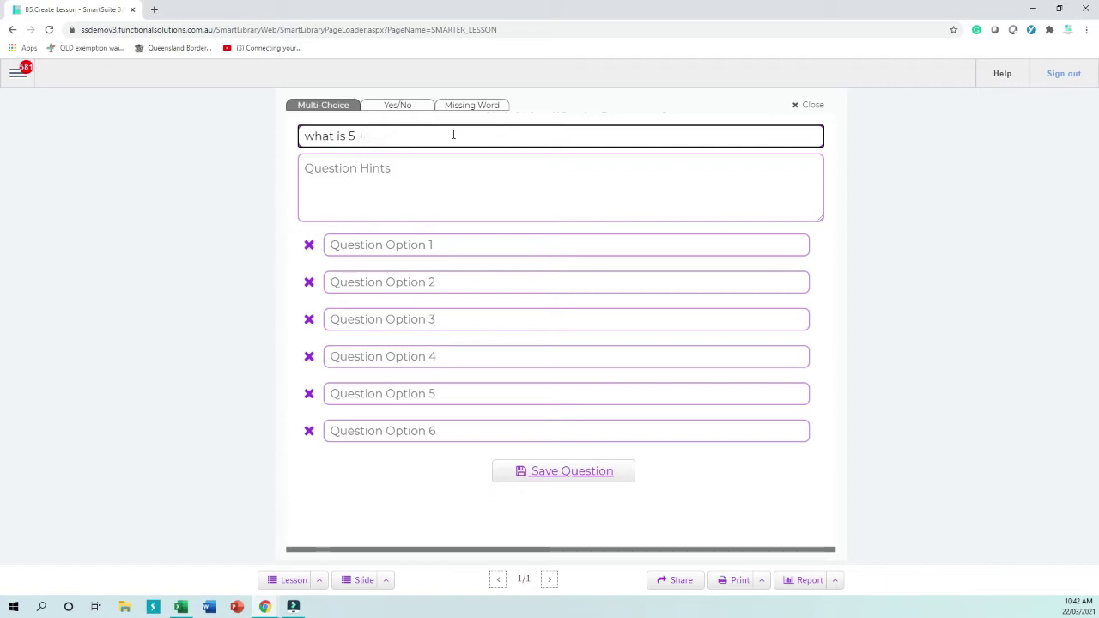
type("+ 5")
Fill in the six answer options of the question as 55, 5, -5, 10, 2 and 42
left_click(478, 243)
type("55")
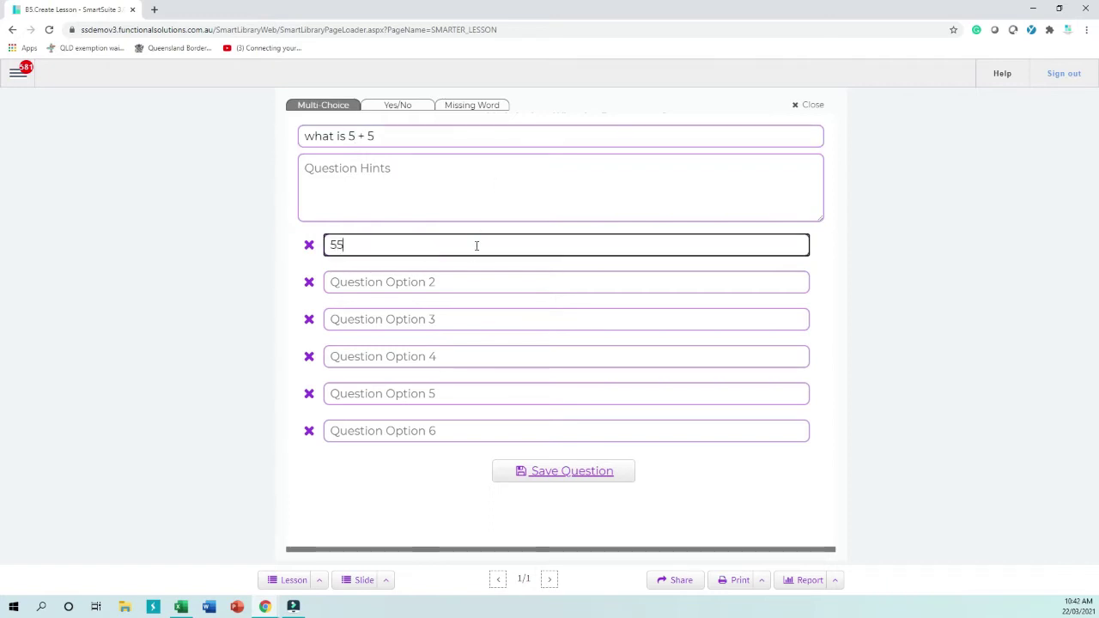
left_click(468, 276)
type("5")
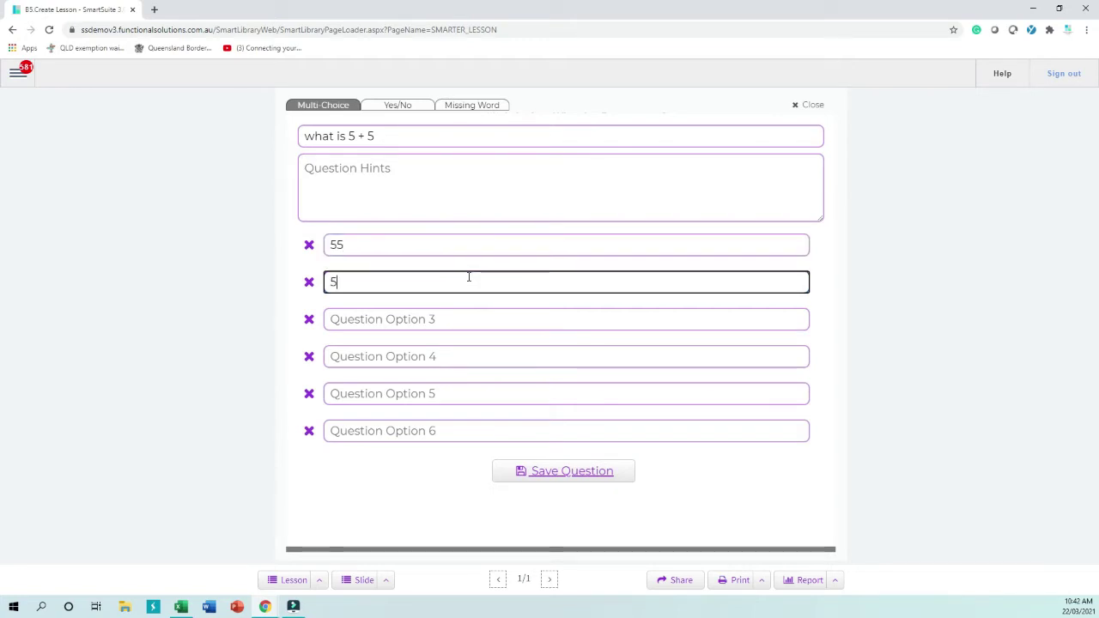
left_click(492, 322)
type("1")
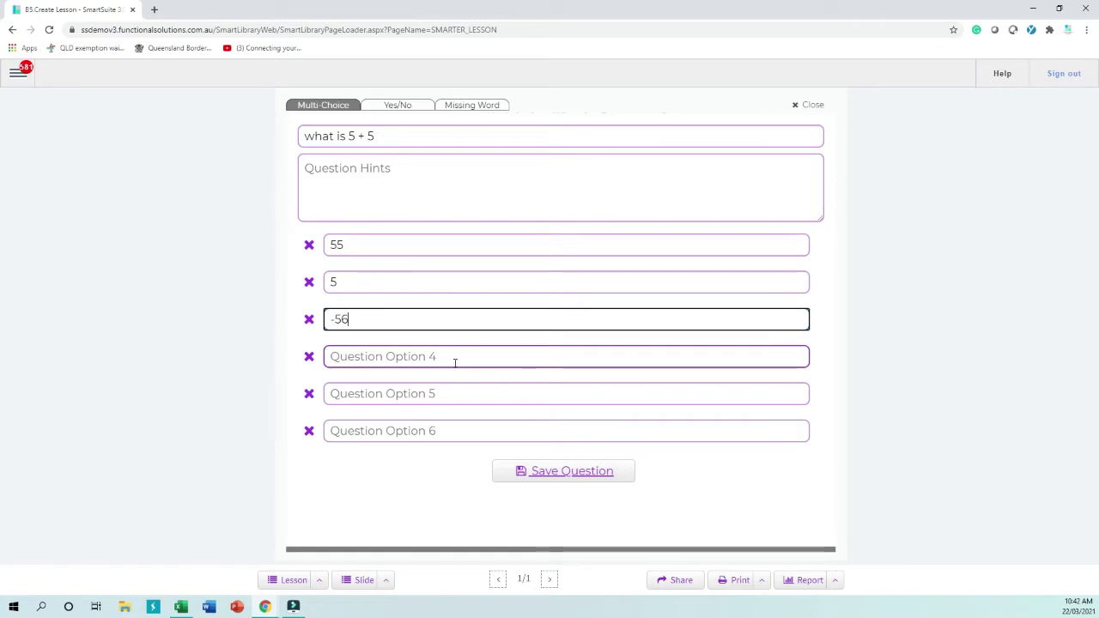
key("BackSpace")
left_click(413, 359)
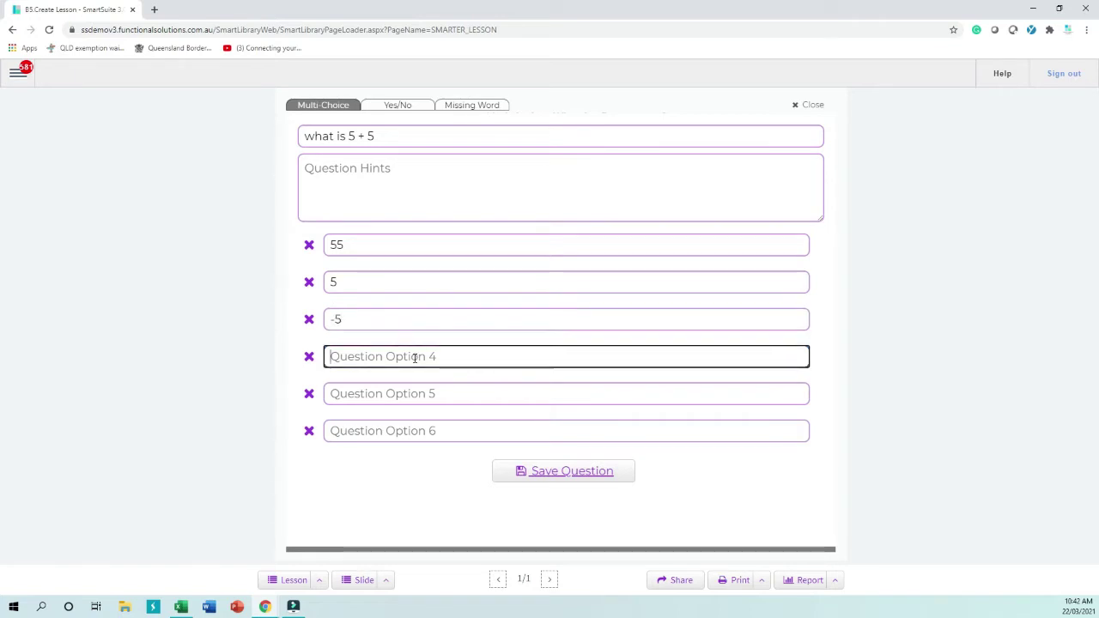
type("10")
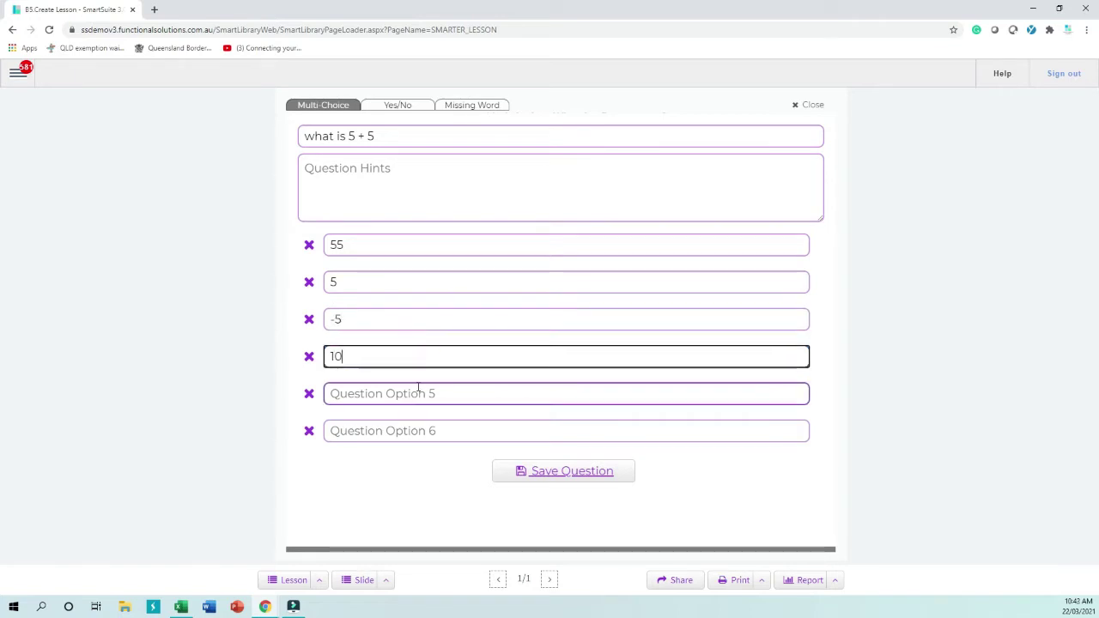
left_click(404, 399)
type("2")
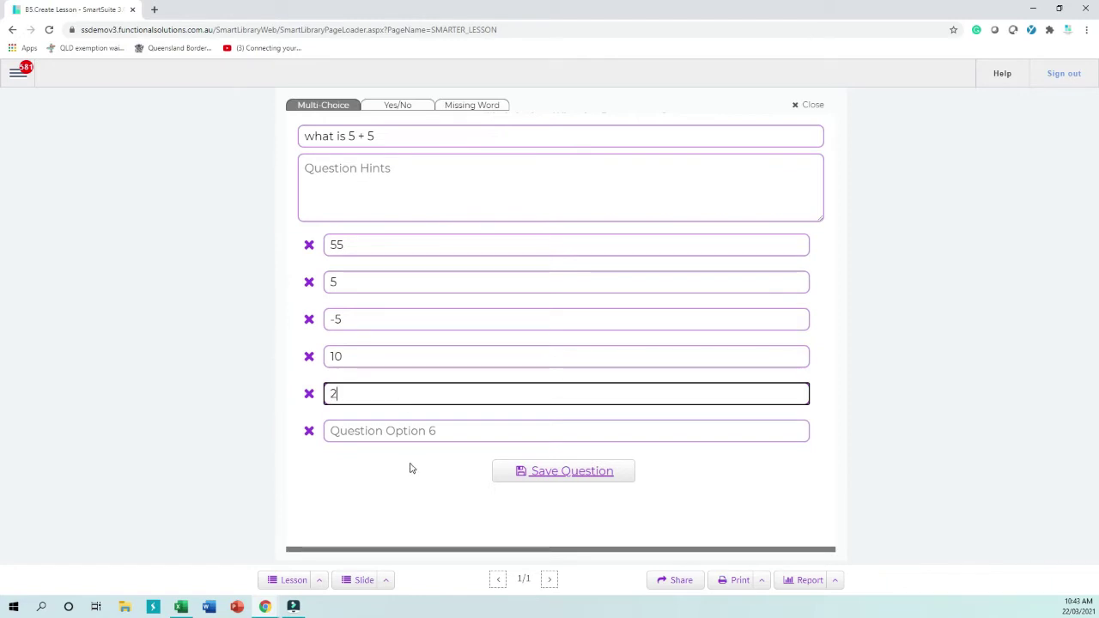
left_click(421, 431)
type("42")
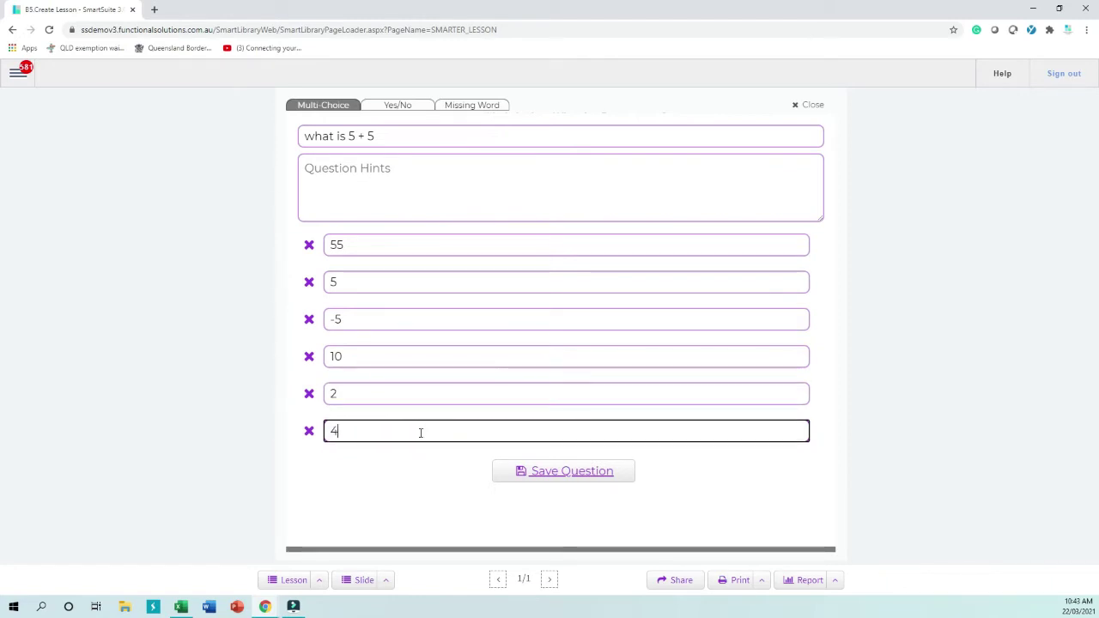
Save the question with 10 marked as the correct answer, and move it up between the two videos
left_click(307, 363)
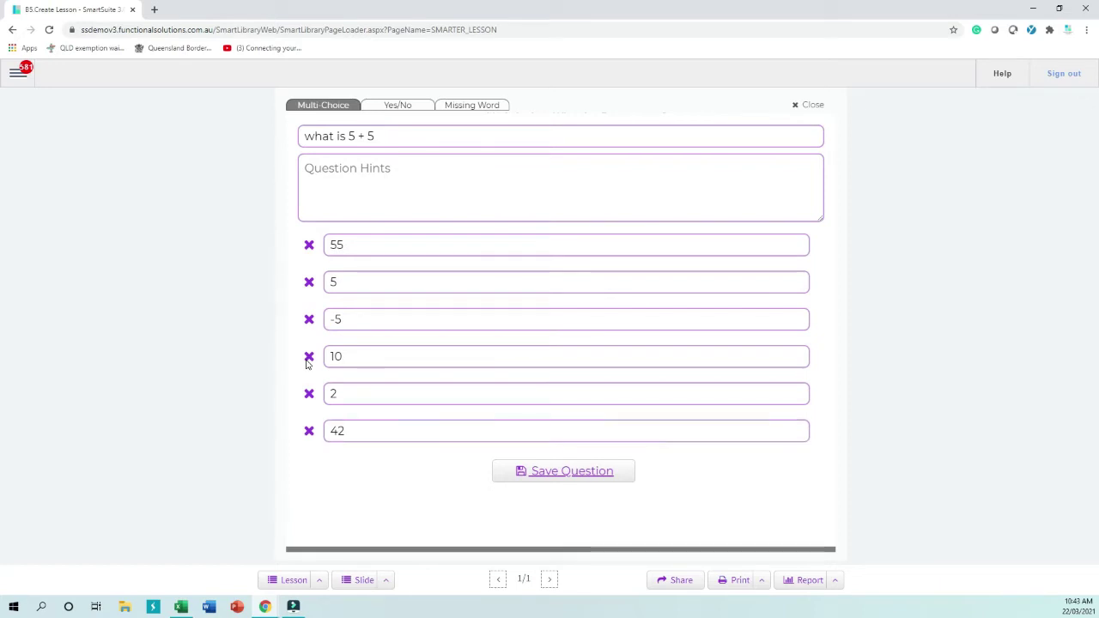
left_click(579, 473)
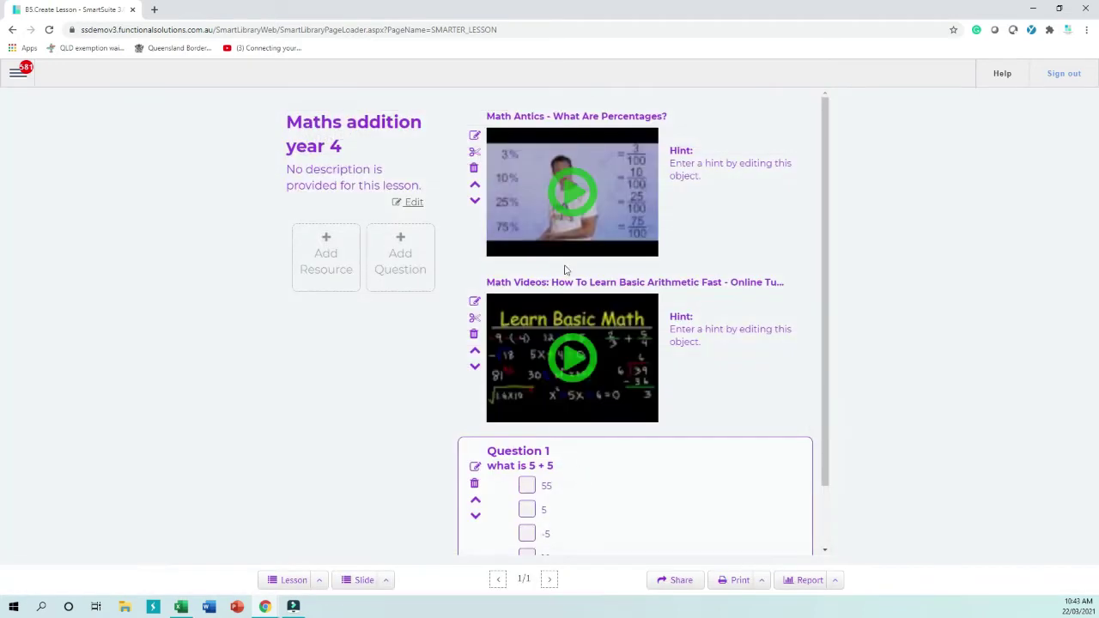
left_click(475, 503)
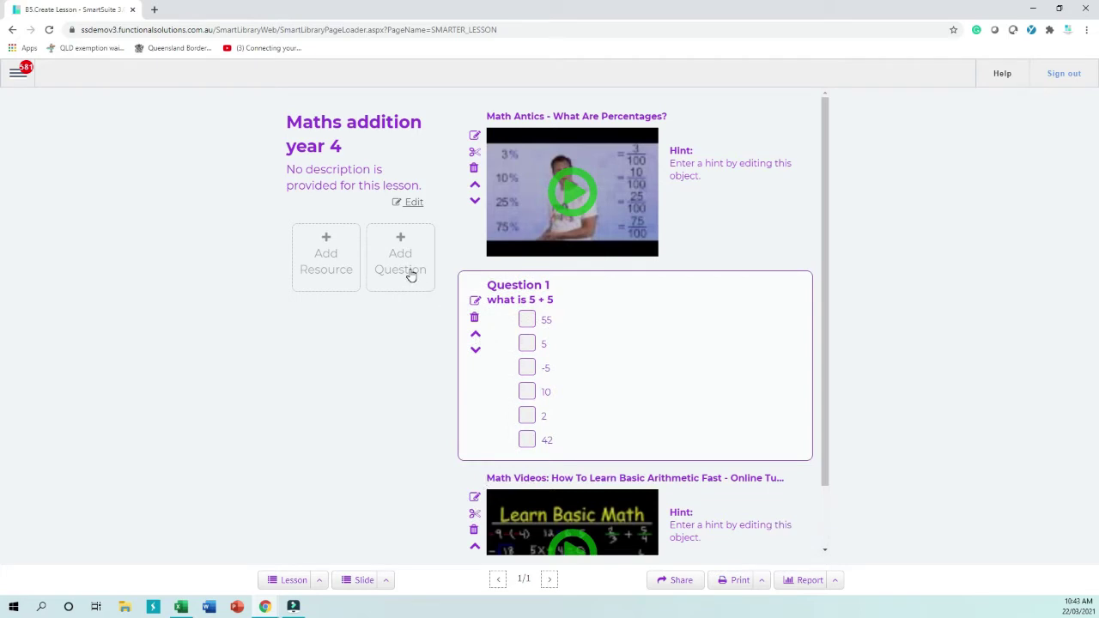
Preview the Math Antics percentages video from the lesson, and close the player
left_click(570, 190)
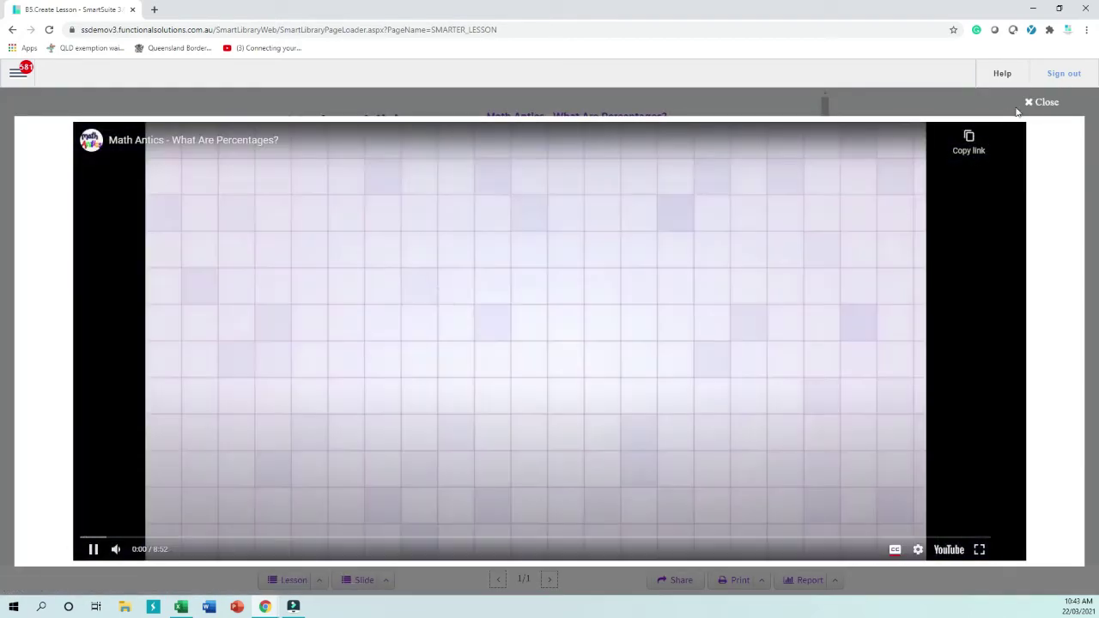
left_click(1031, 102)
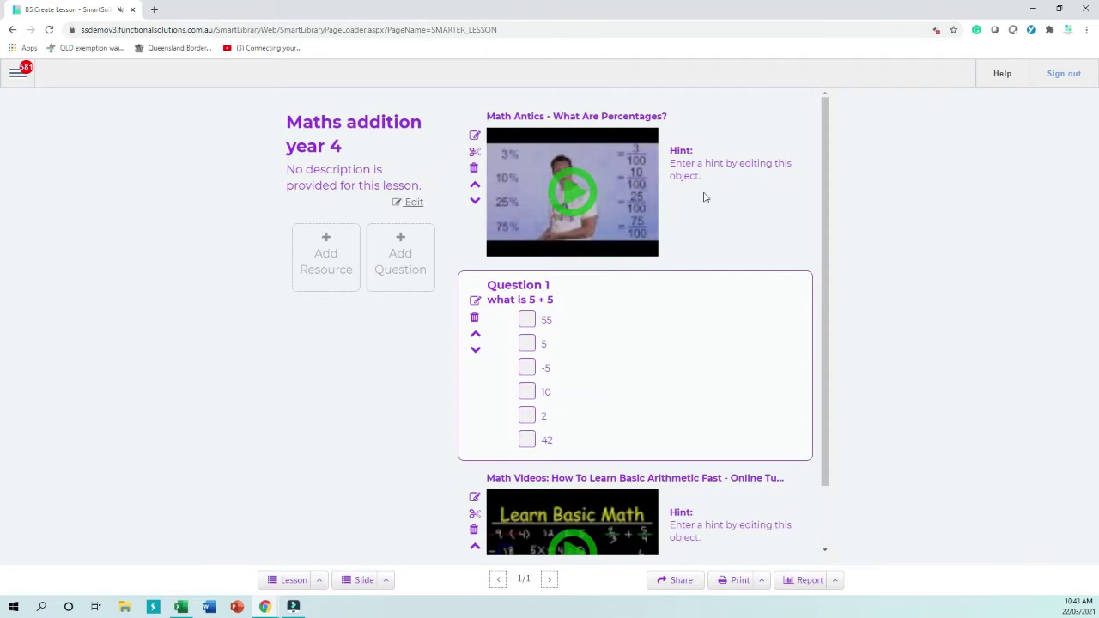
Create a chapter titled "1" in the Math Antics video, running from 00:01:32 to 00:01:58
left_click(474, 154)
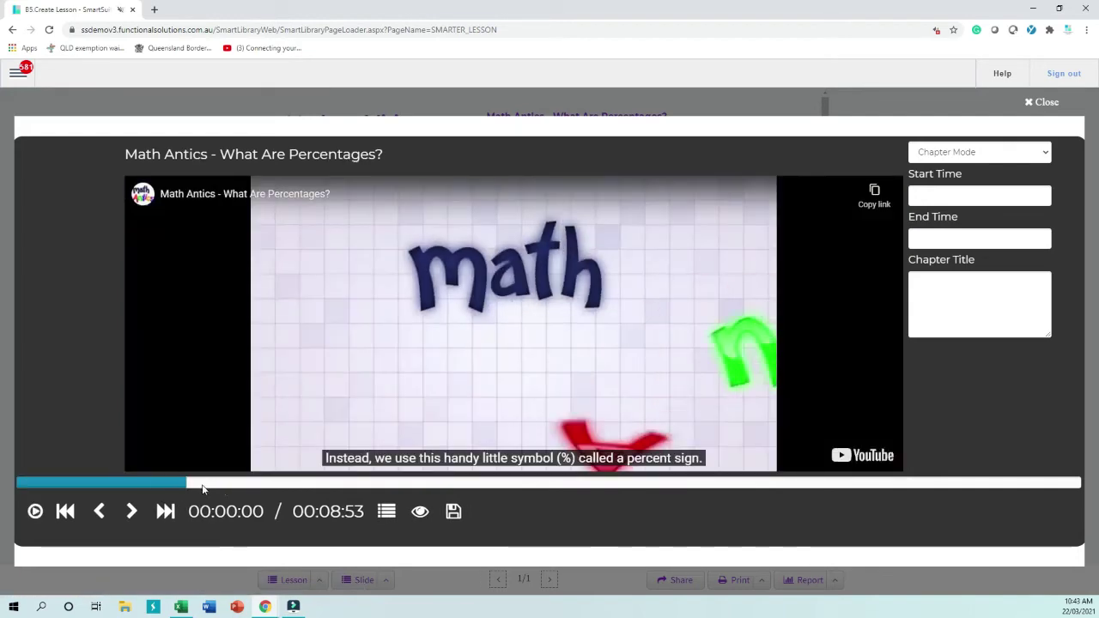
left_click(202, 485)
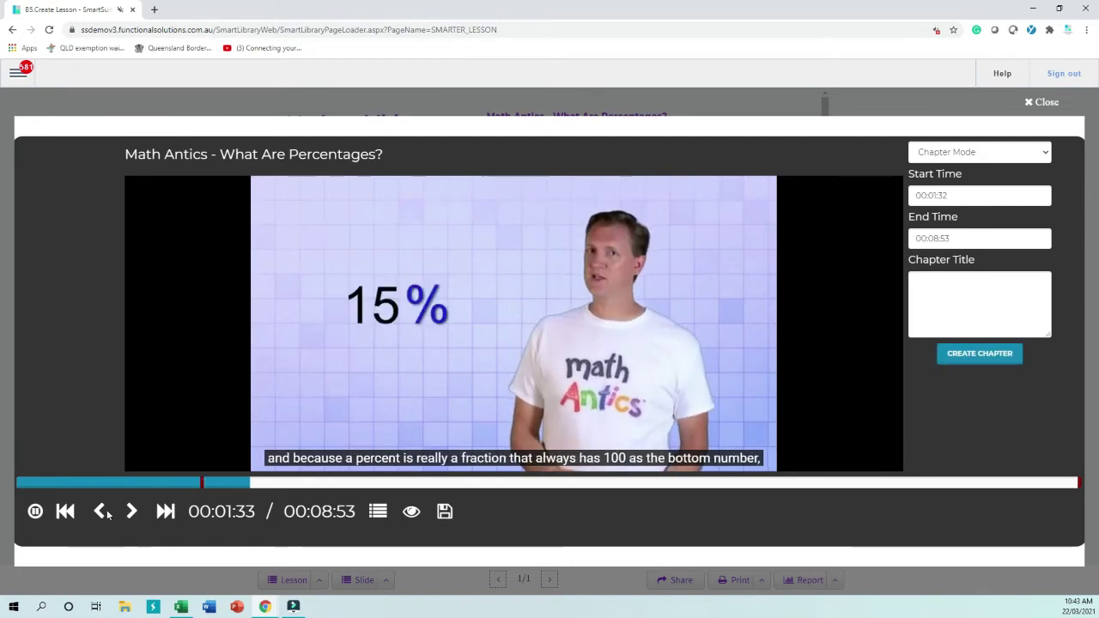
left_click(251, 483)
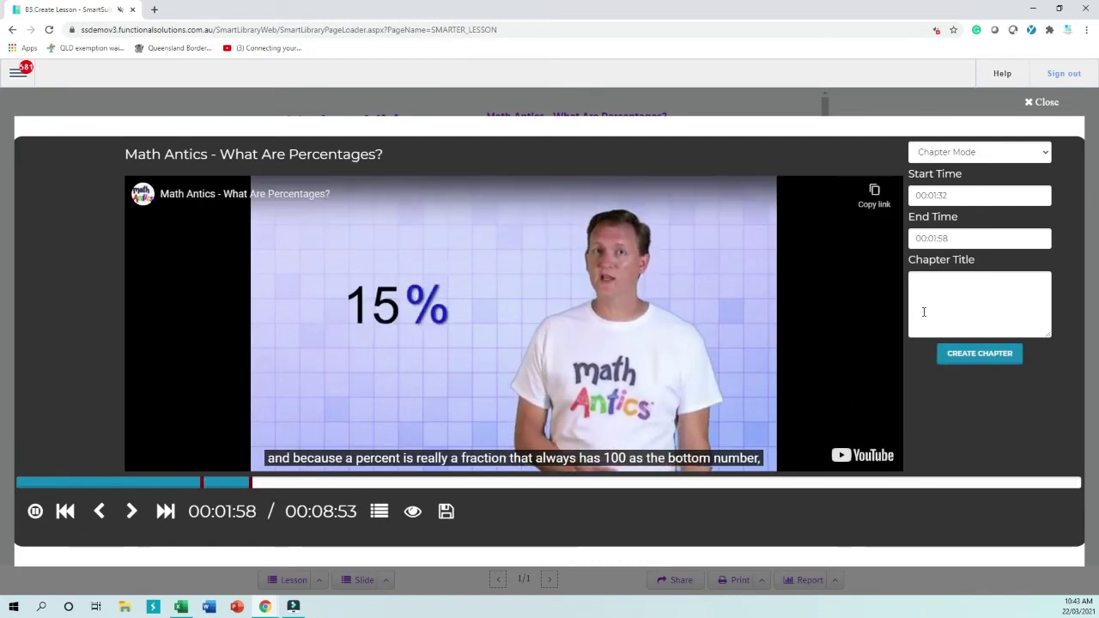
left_click(951, 306)
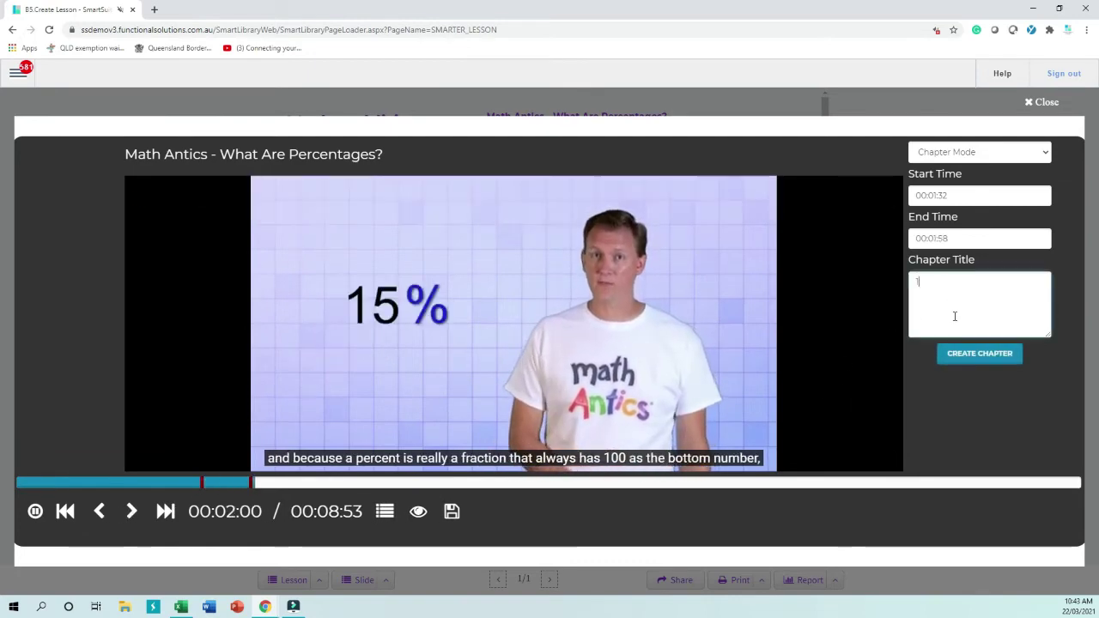
left_click(1001, 355)
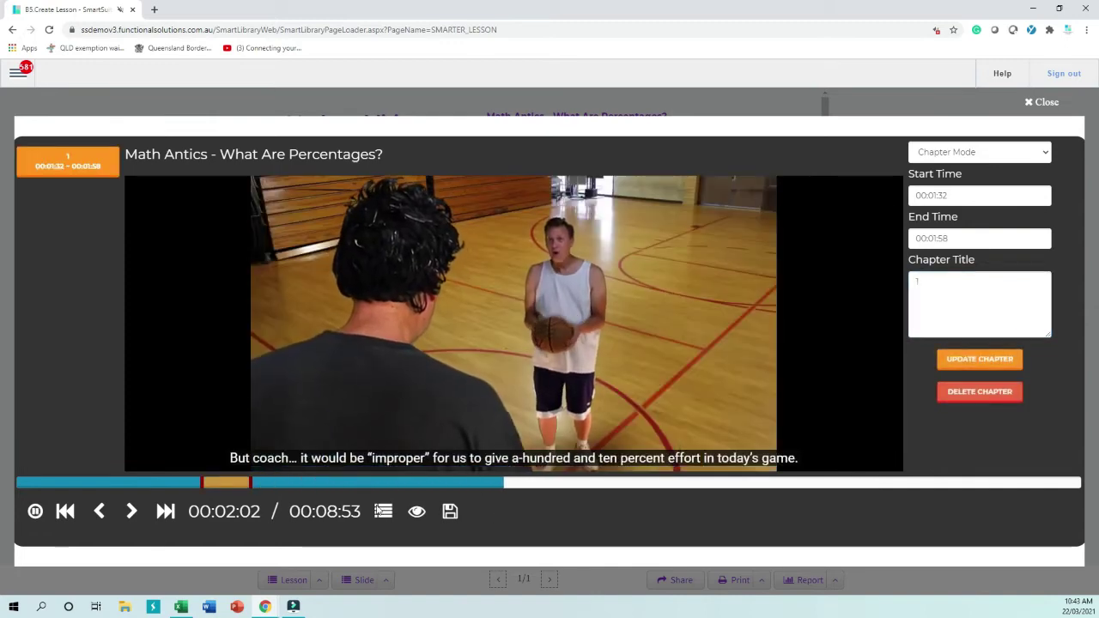
Create a second chapter titled "watch this" from 00:04:05 to 00:04:28, and close the chapter editor
left_click(505, 483)
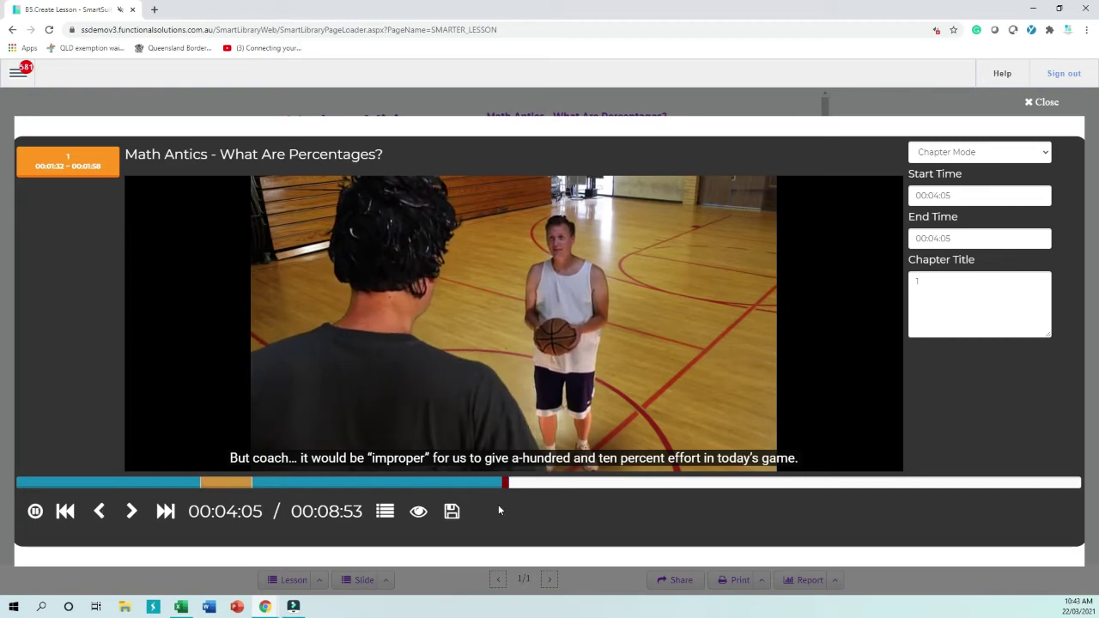
left_click(132, 513)
left_click(991, 290)
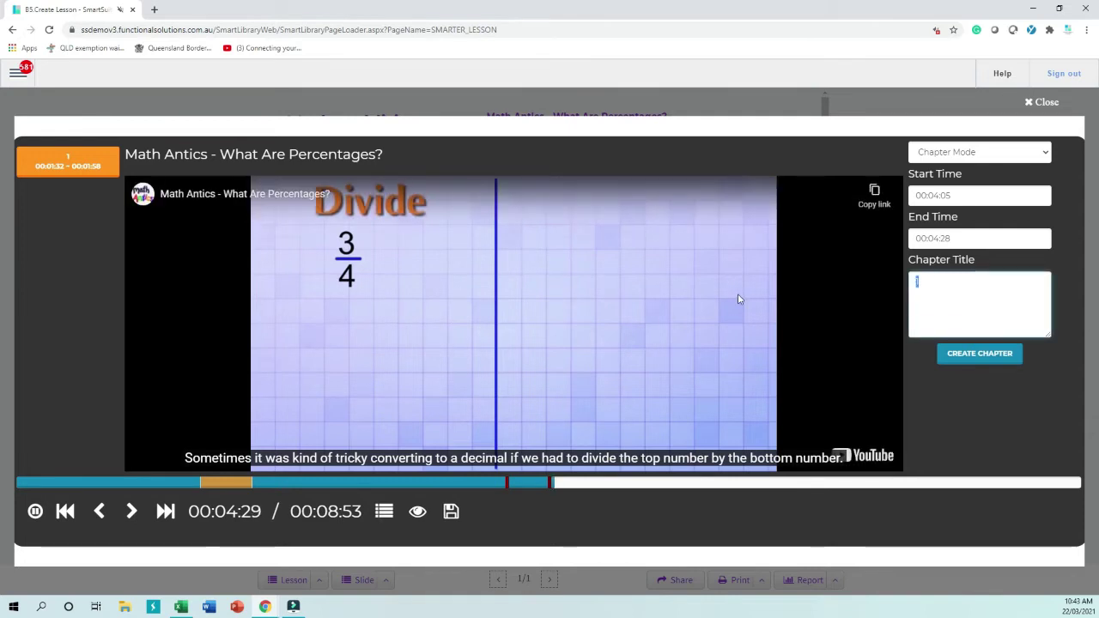
type("wat")
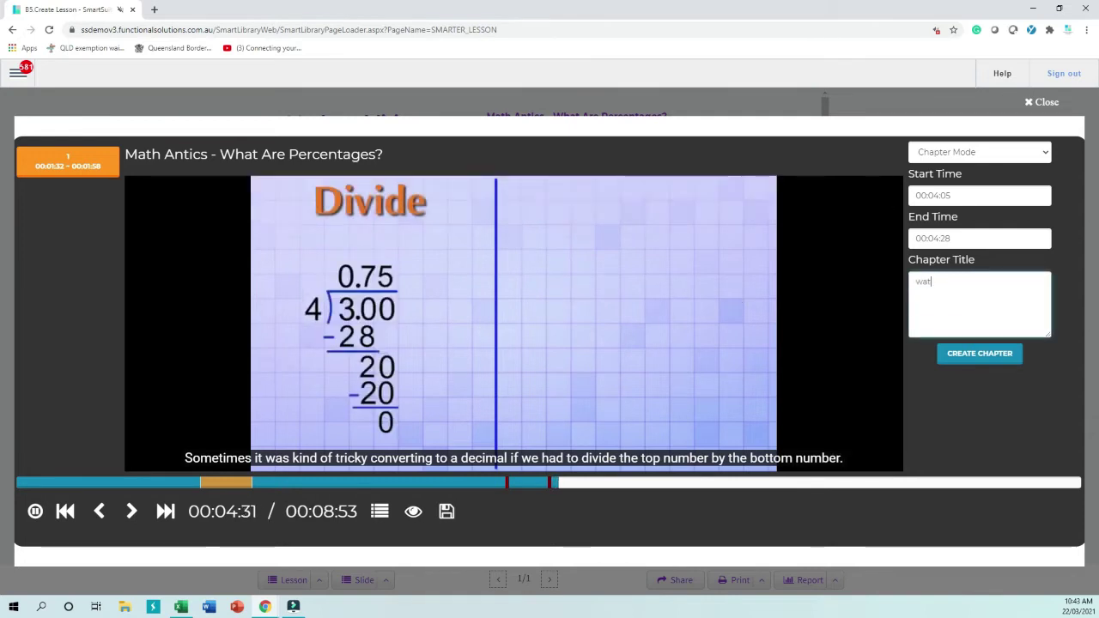
type("ch this")
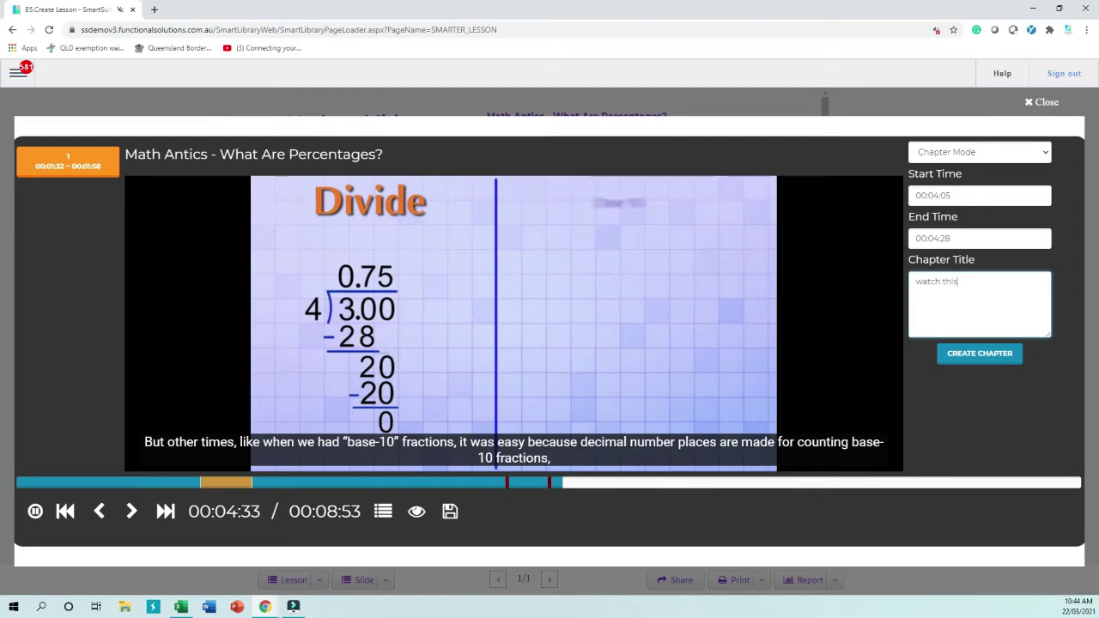
left_click(977, 354)
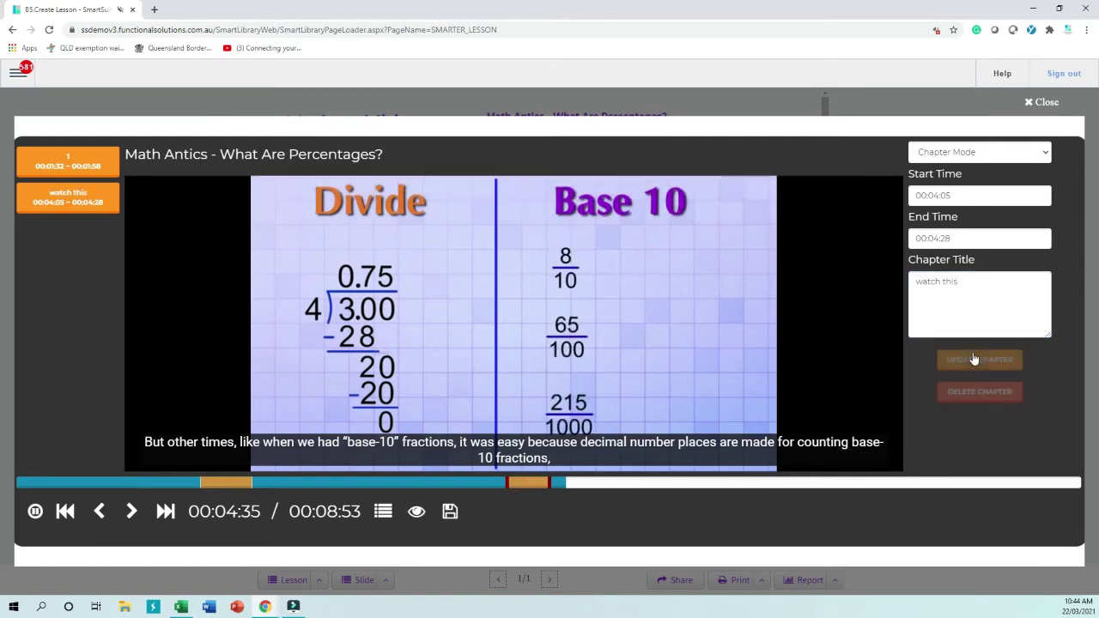
left_click(1040, 100)
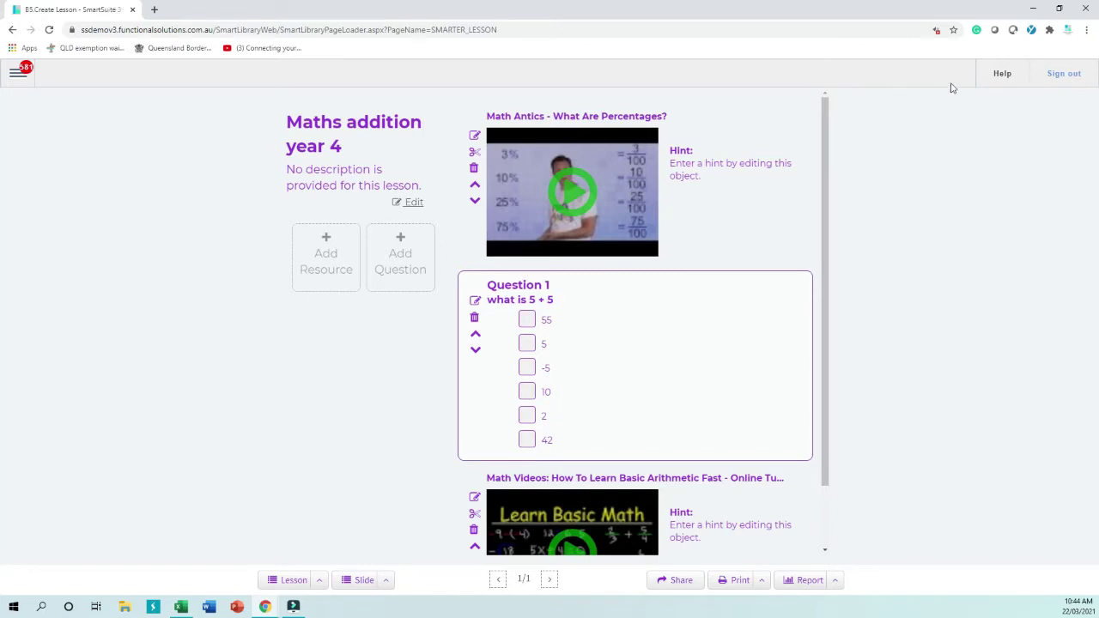
Play the Math Antics percentages video to check its first chapter, and close the player
left_click(566, 196)
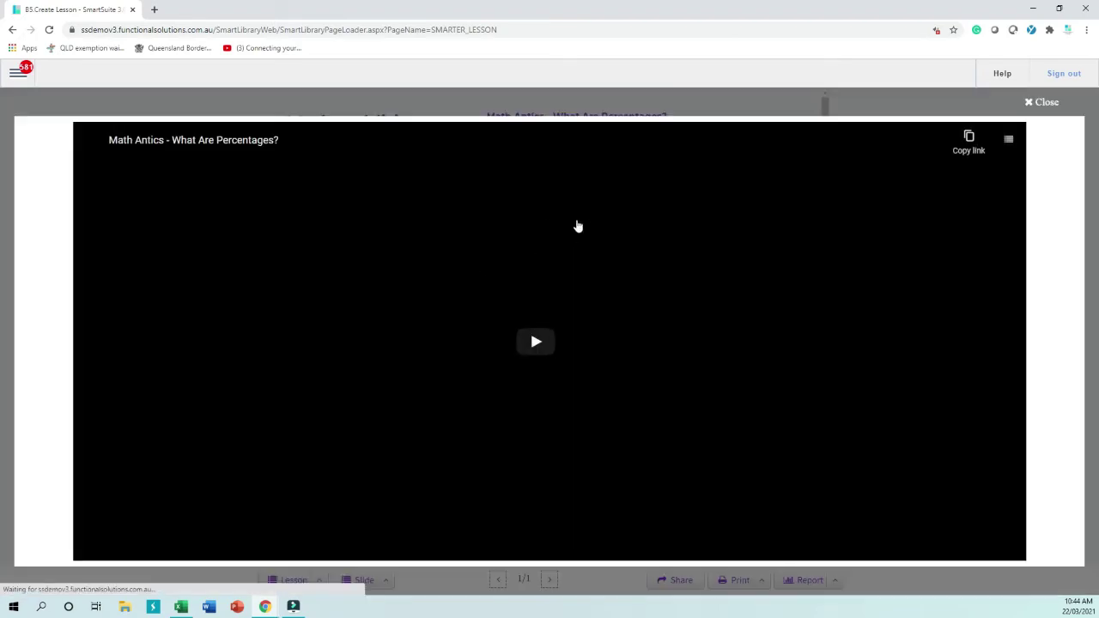
left_click(555, 355)
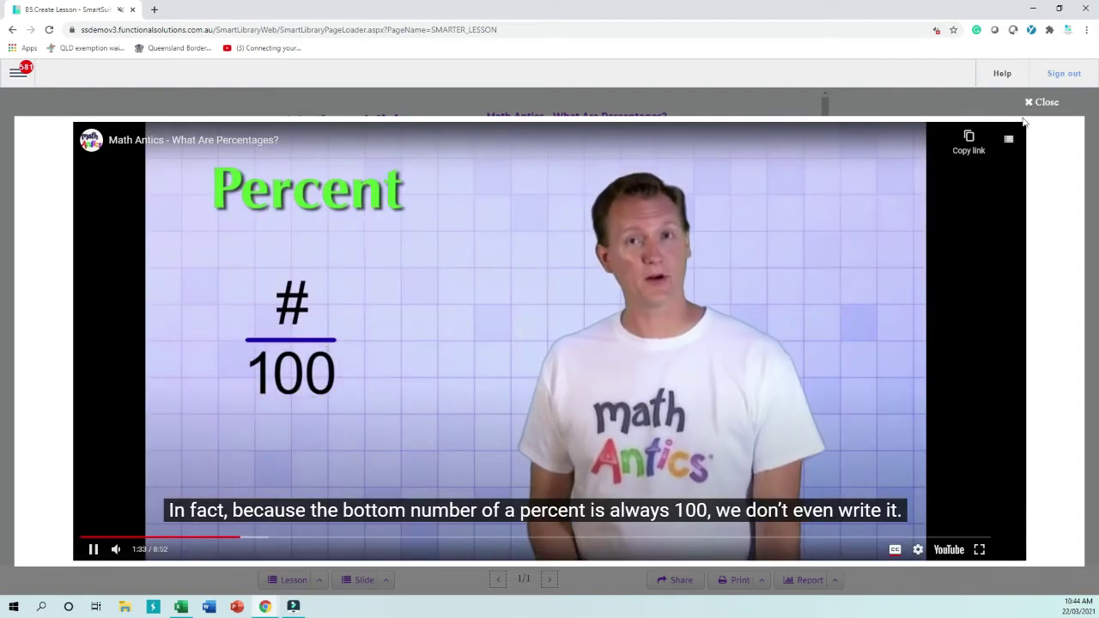
left_click(1030, 106)
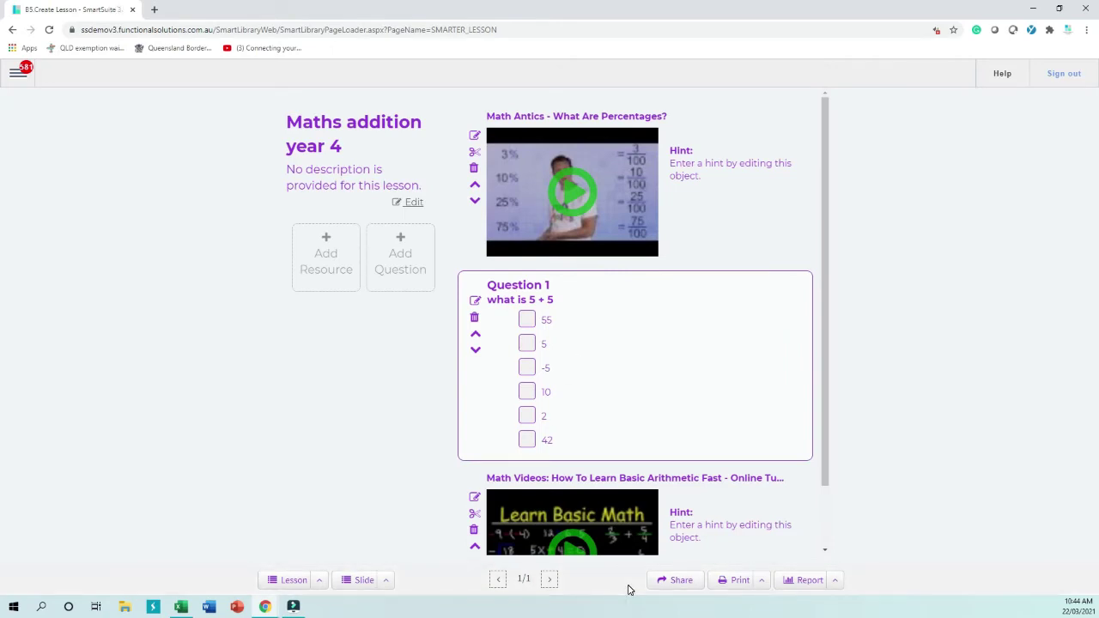
Open the lesson's sharing settings, copy the share link to the clipboard, and close the settings
left_click(680, 580)
left_click(391, 247)
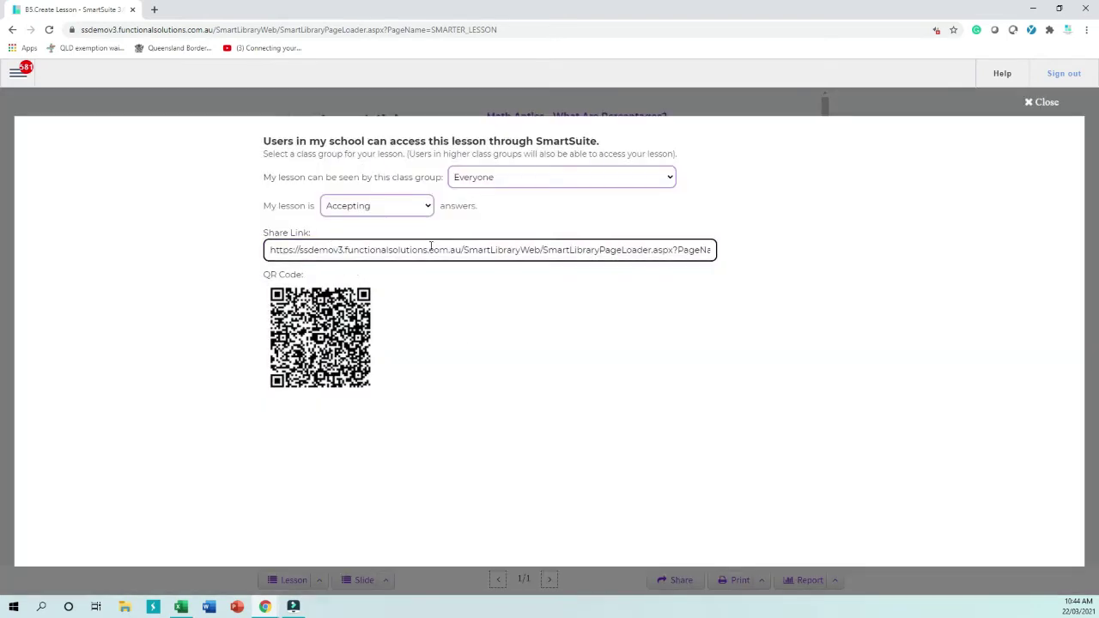
left_click(477, 250)
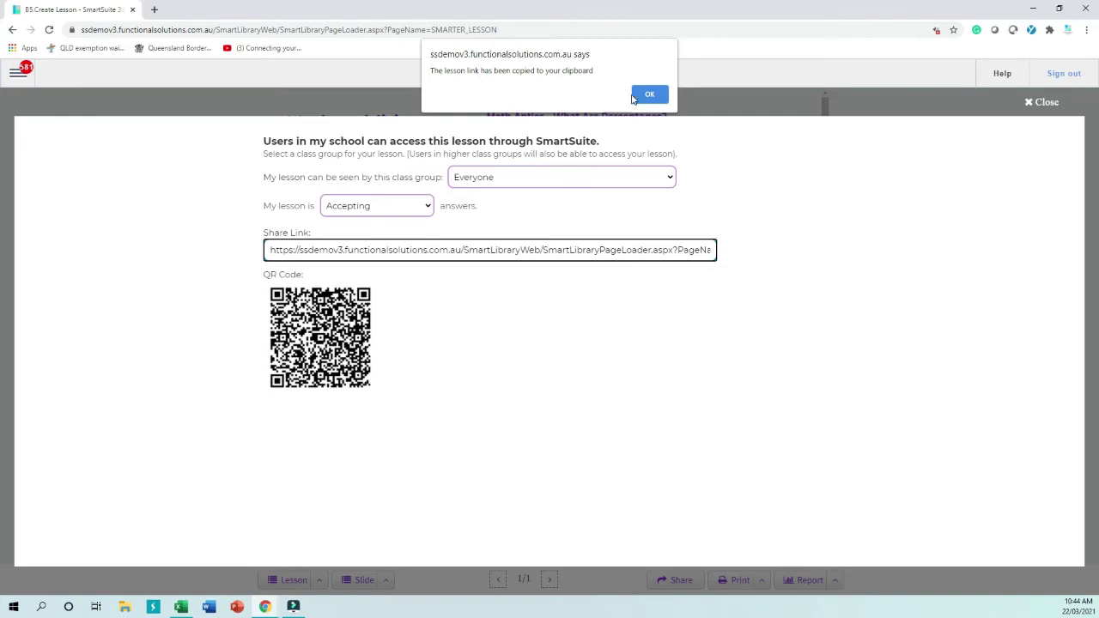
left_click(649, 96)
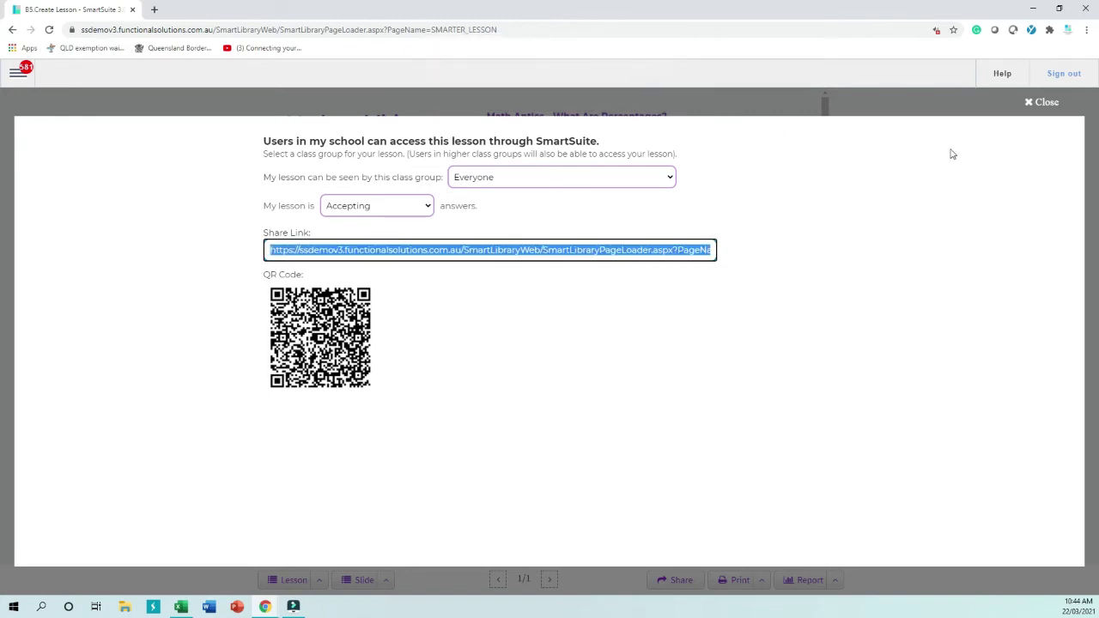
left_click(1047, 102)
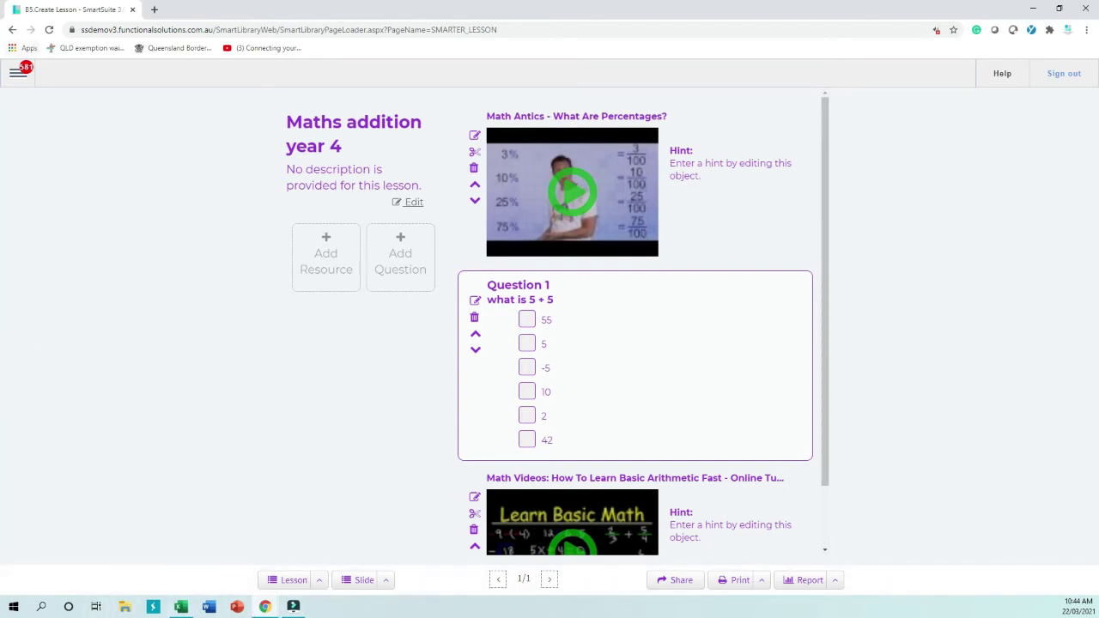
Switch to Gmail, start a new message in the enlarged compose window, and paste the lesson link into the body
left_click(18, 73)
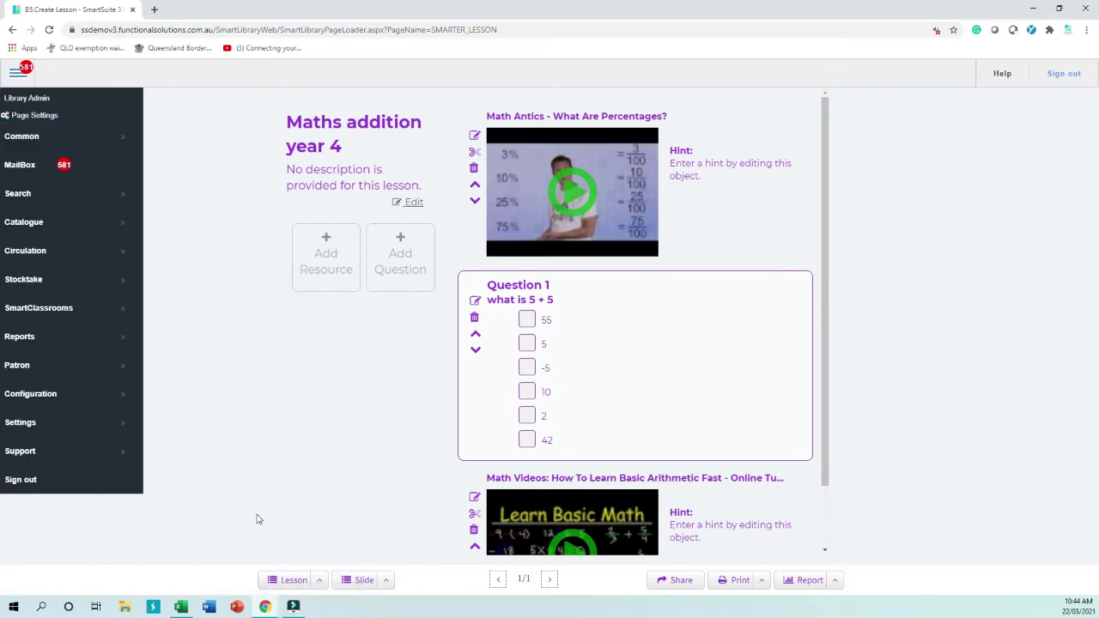
mouse_move(275, 608)
left_click(265, 571)
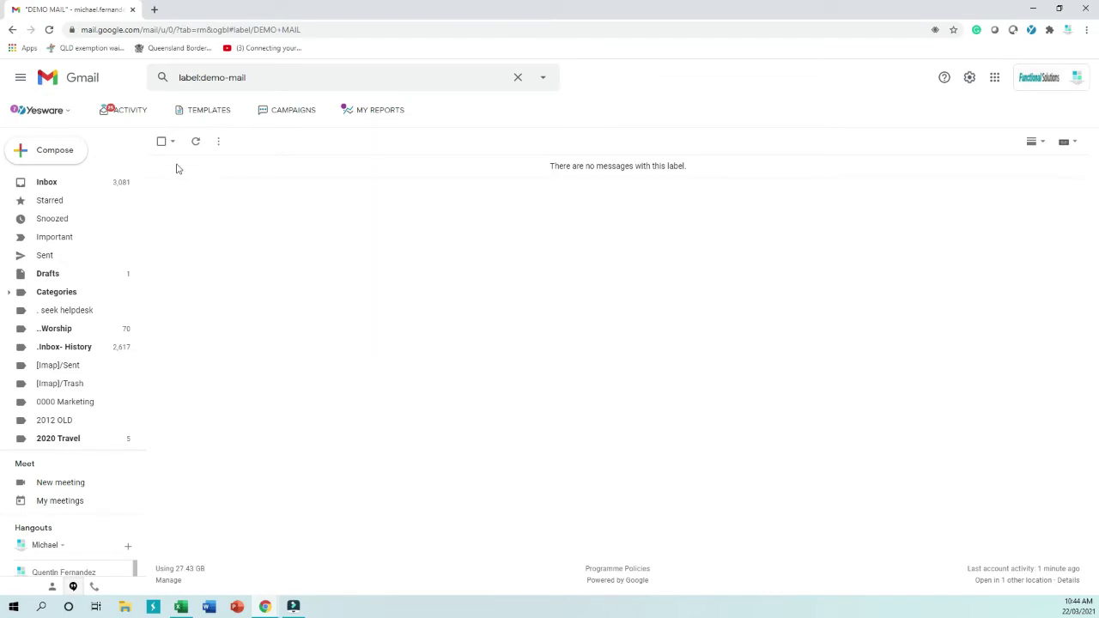
left_click(55, 156)
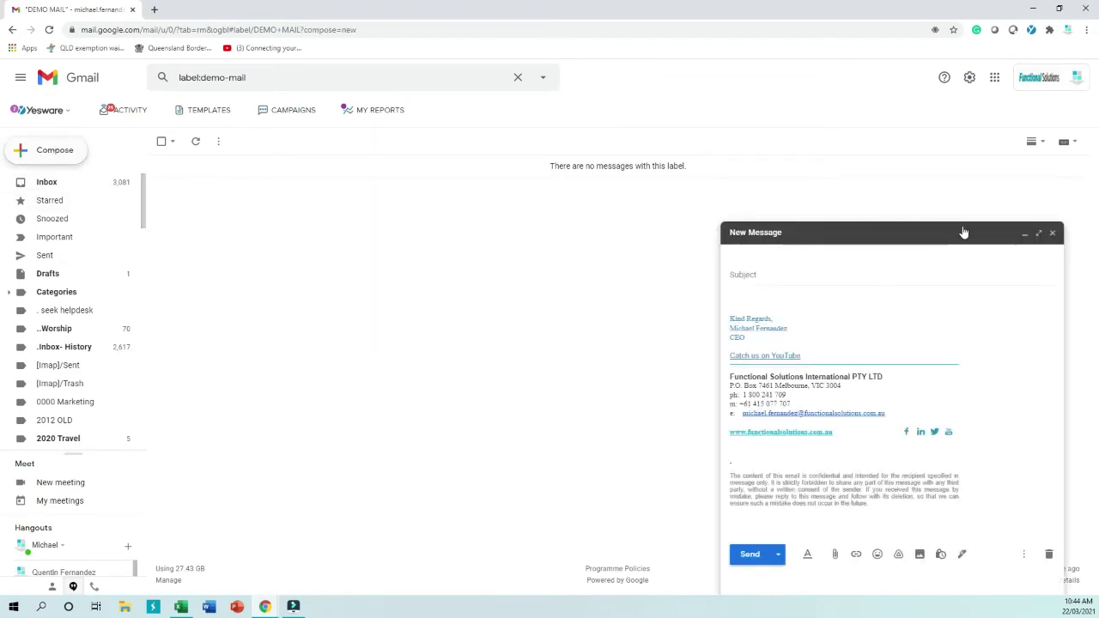
left_click(1038, 215)
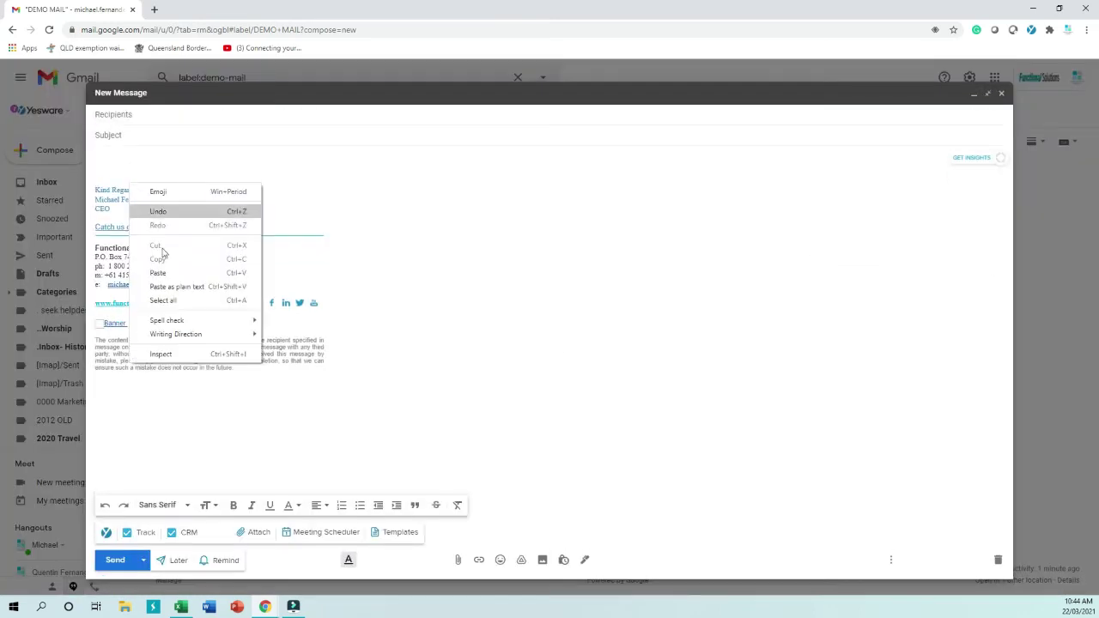
left_click(158, 273)
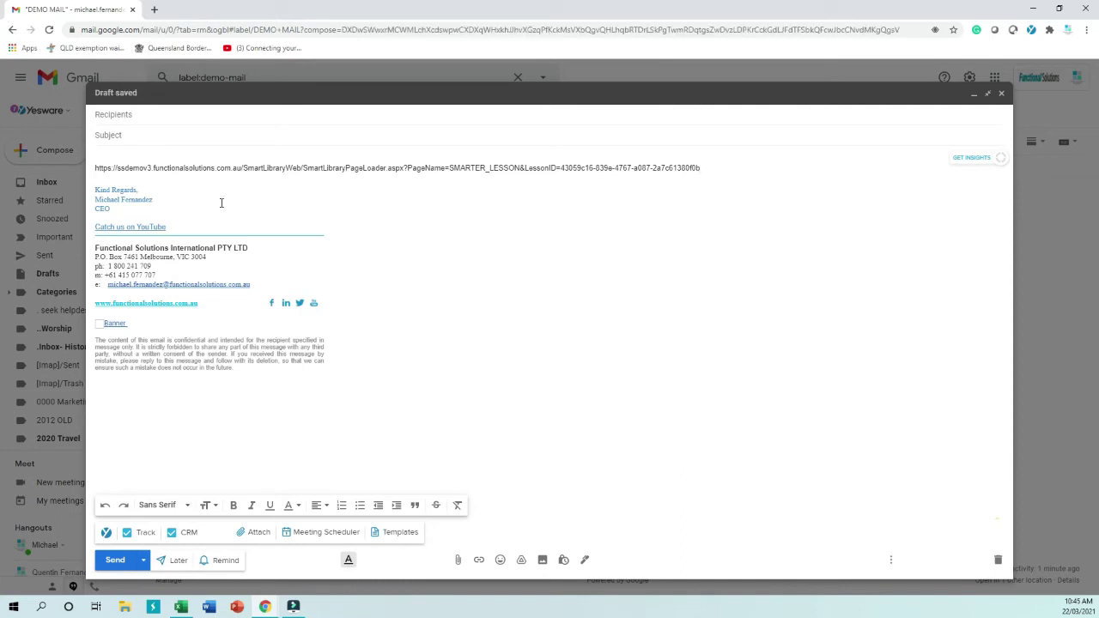
Enter the email subject "hi y 5 teachers here is a lesson you can use or change"
left_click(209, 135)
type("Hi y 5 teachers here ")
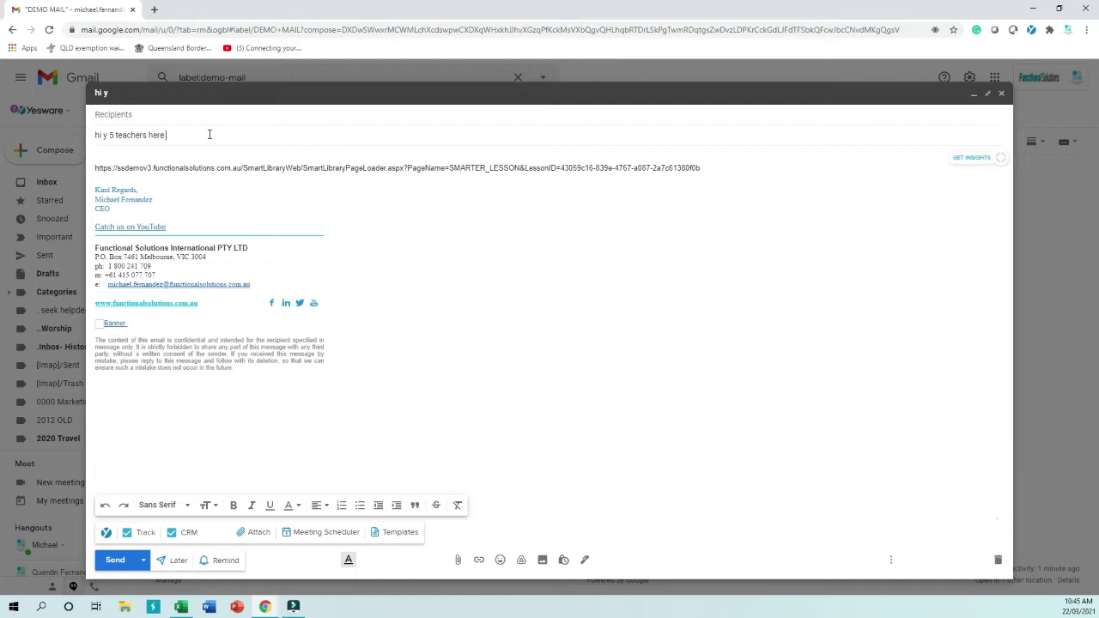
type("is a lesson you can use or change")
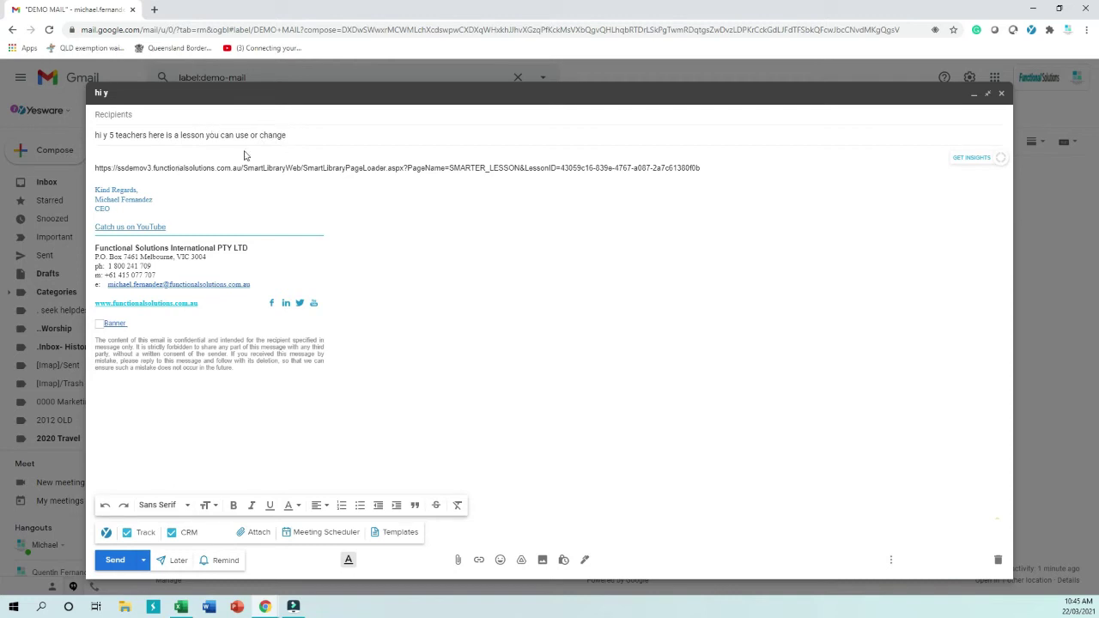
Paste the teacher's email address as the recipient, and send the message
left_click(174, 114)
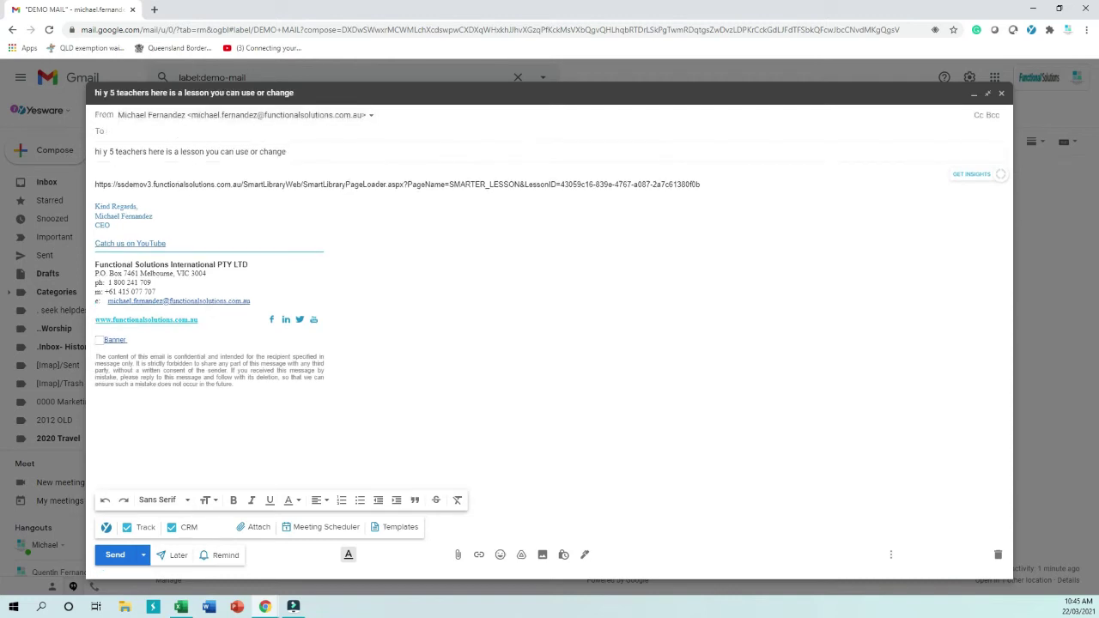
key("alt+Tab")
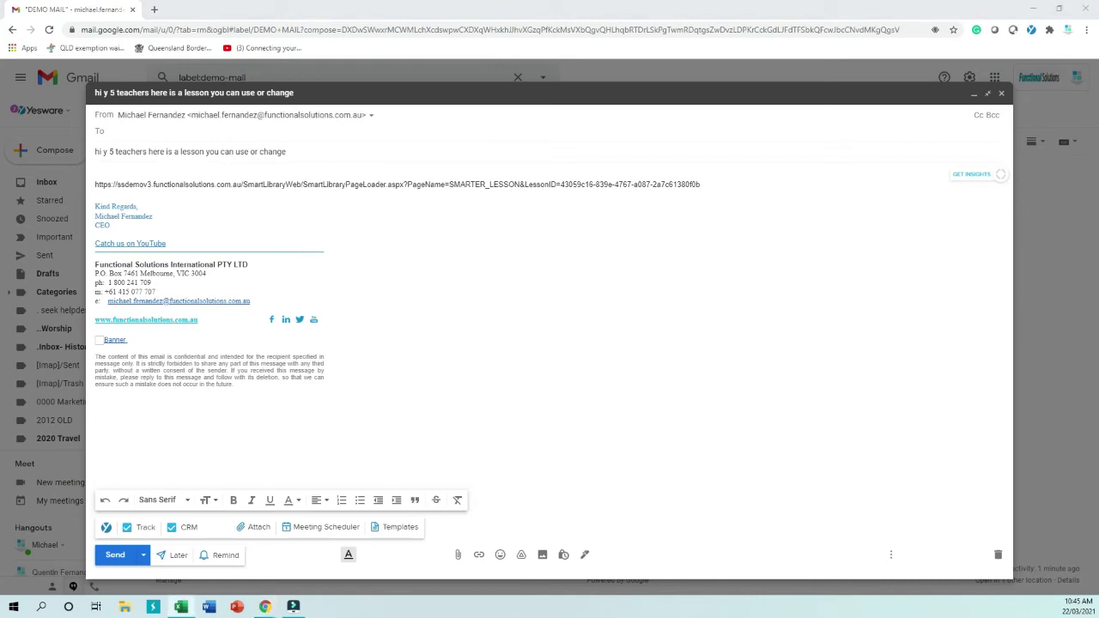
left_click(170, 133)
right_click(170, 133)
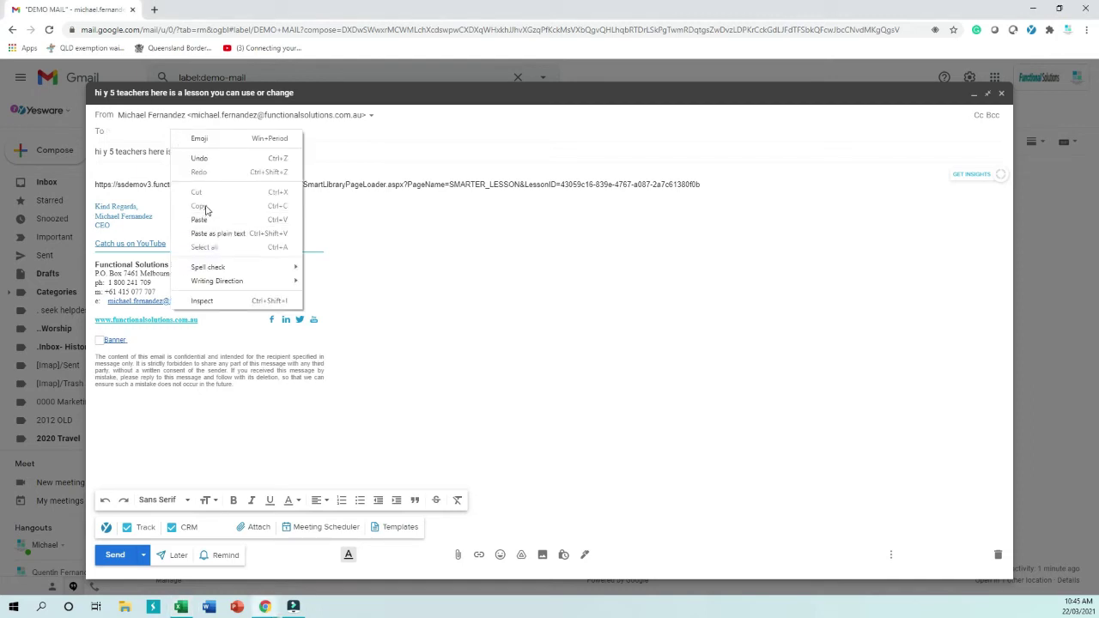
left_click(212, 232)
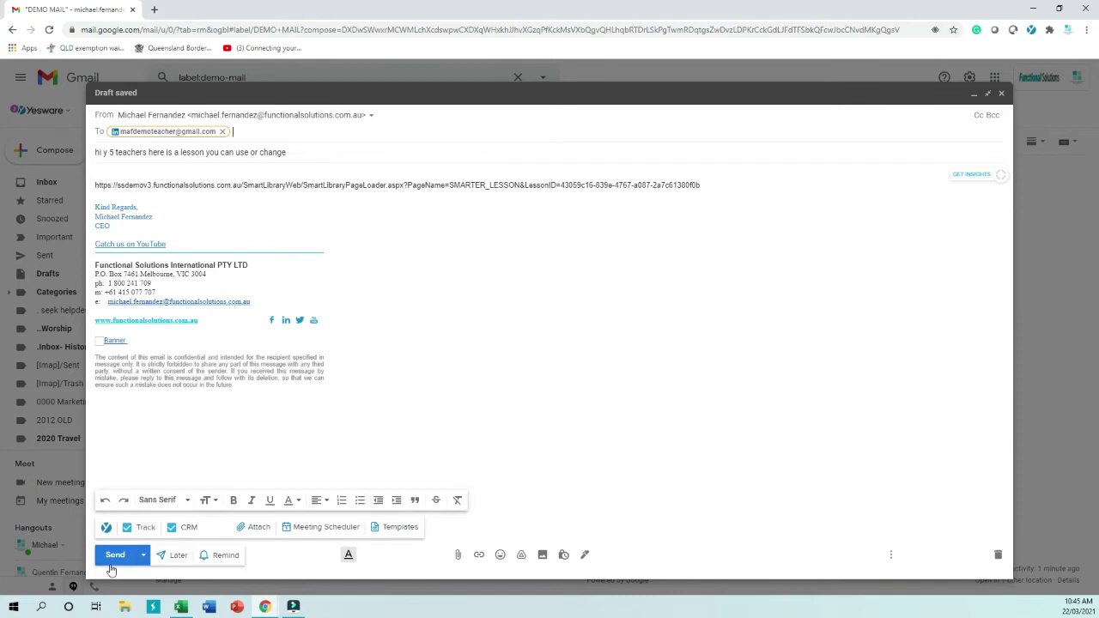
left_click(115, 556)
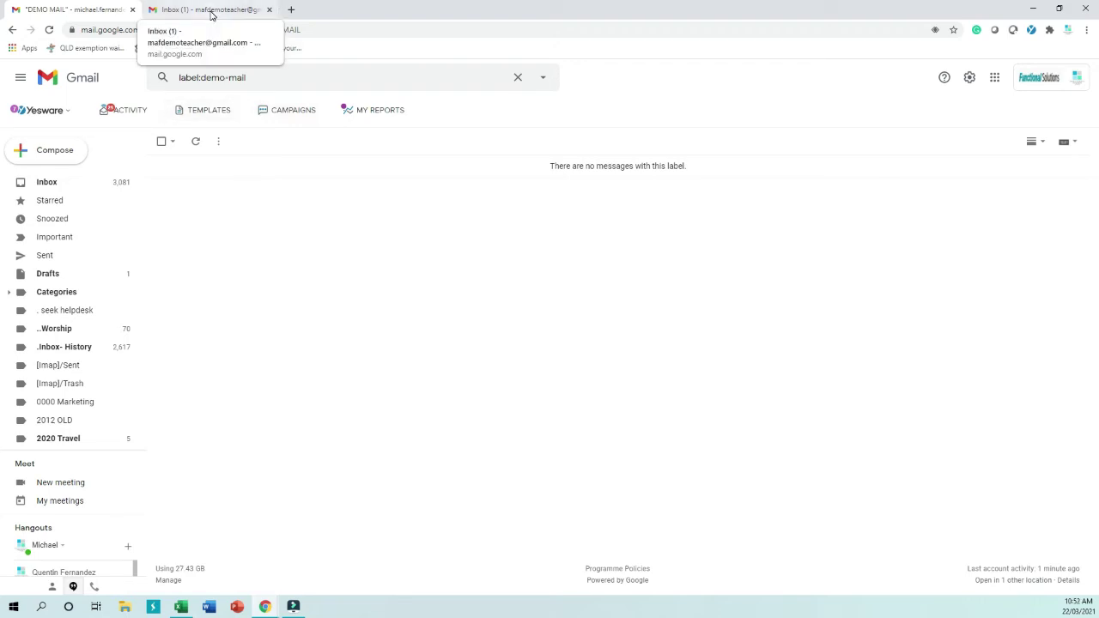
Open the received lesson email in the teacher's Gmail inbox, follow its lesson link, and look through the lesson
left_click(211, 15)
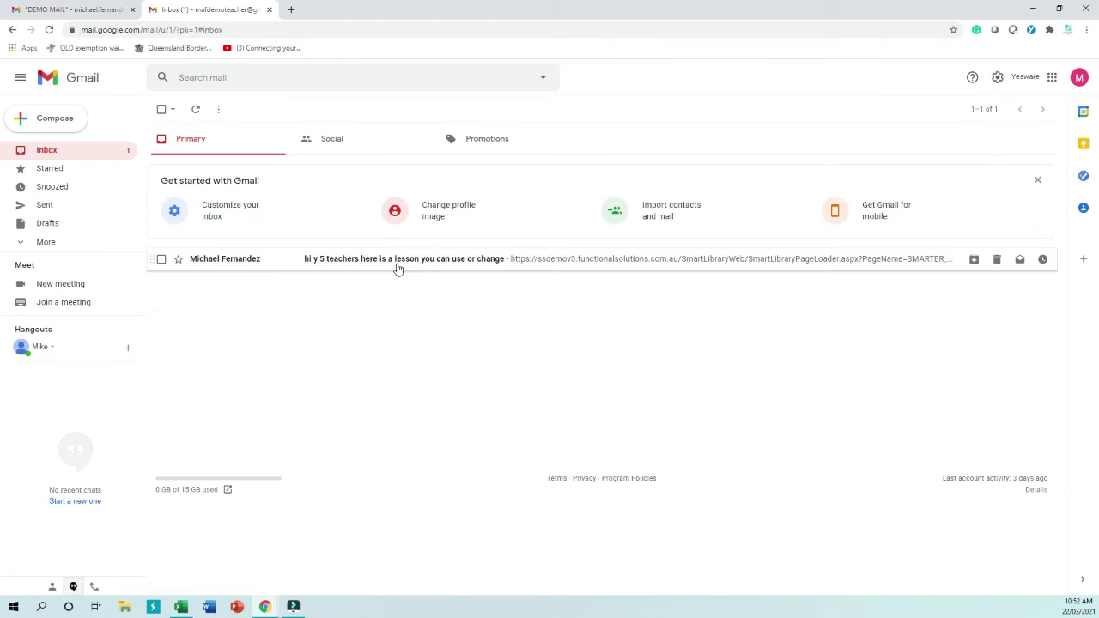
left_click(592, 264)
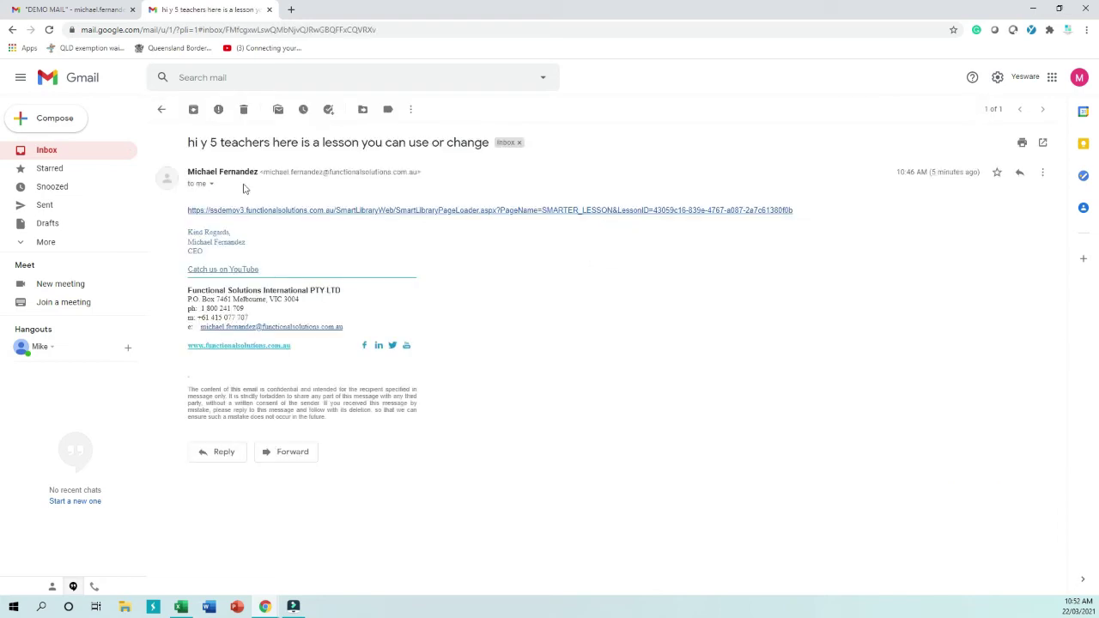
left_click(478, 210)
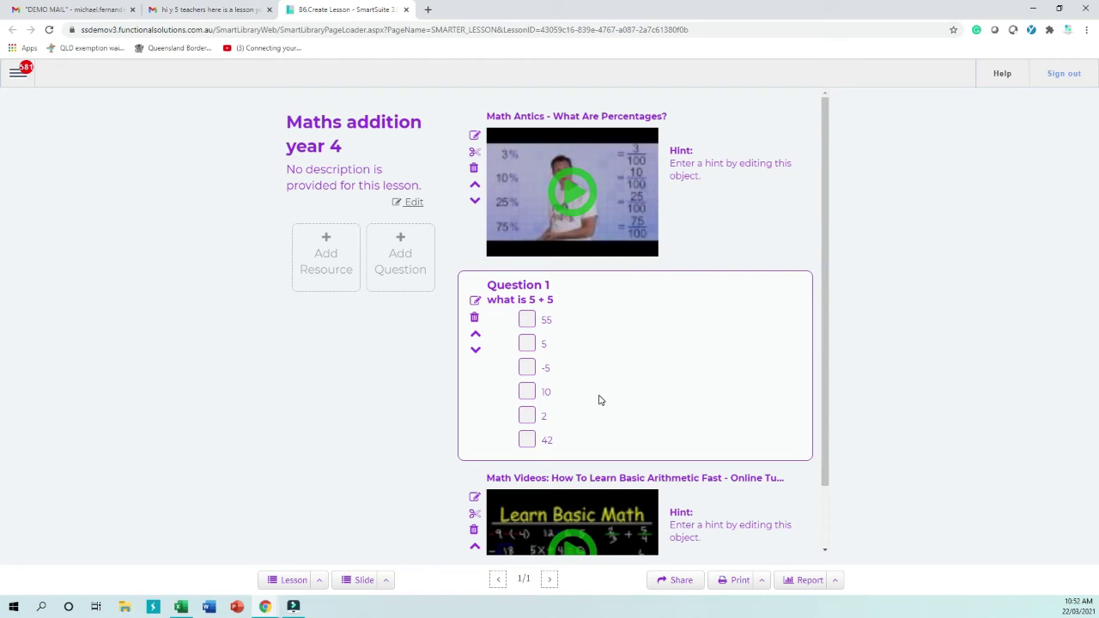
scroll(599, 398, "down", 1)
scroll(597, 348, "up", 1)
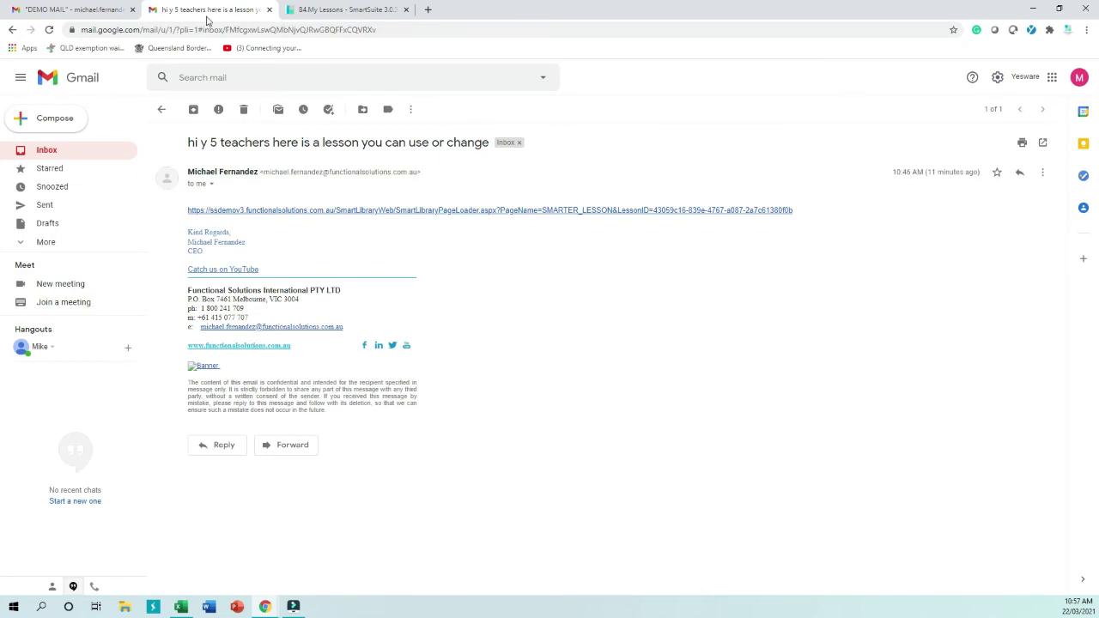
Reopen the lesson from the emailed link, and check the teacher's My Lessons page and the signed-in account
left_click(436, 213)
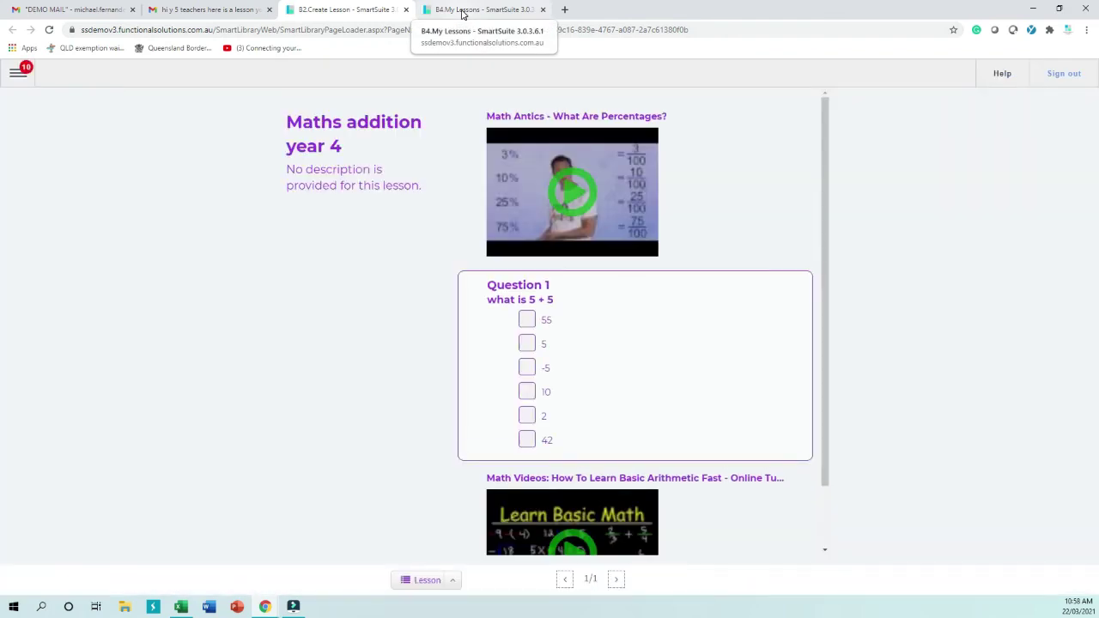
left_click(462, 10)
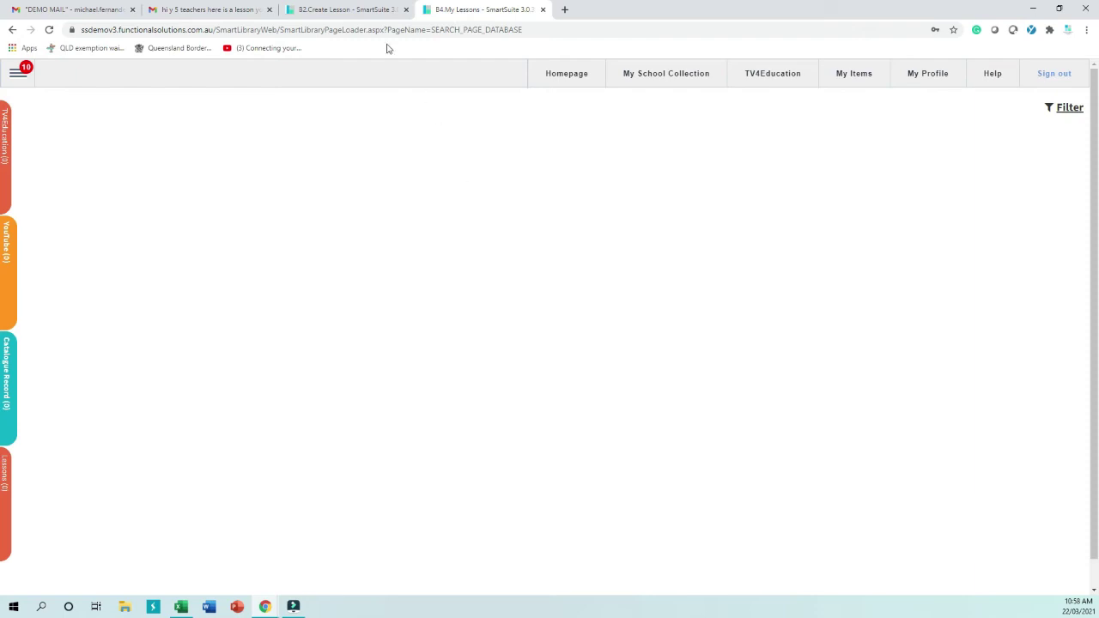
left_click(347, 11)
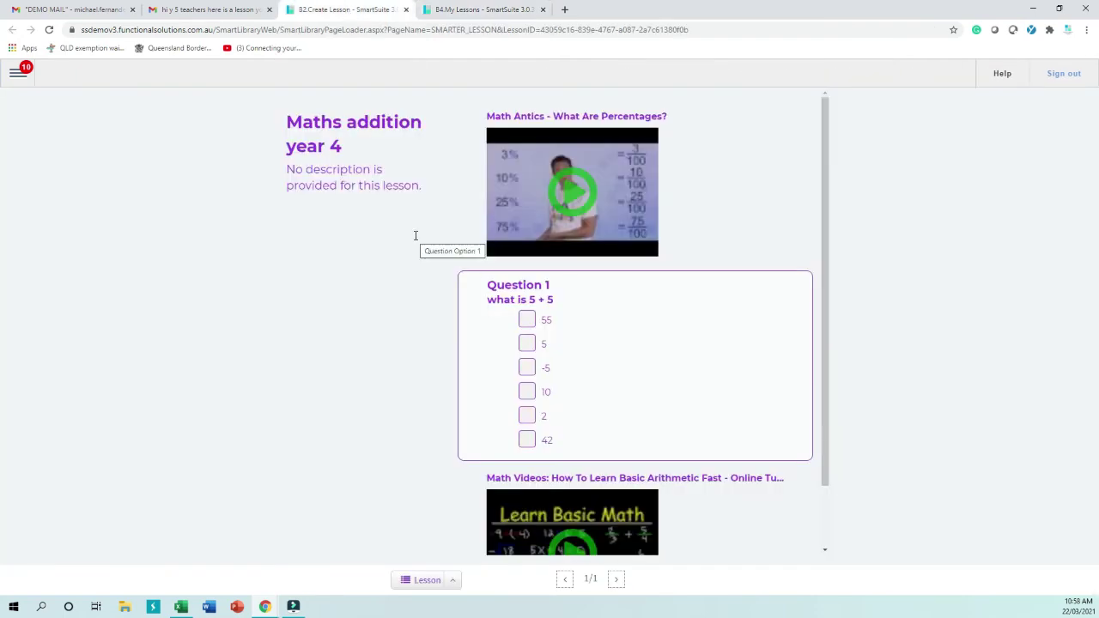
left_click(18, 73)
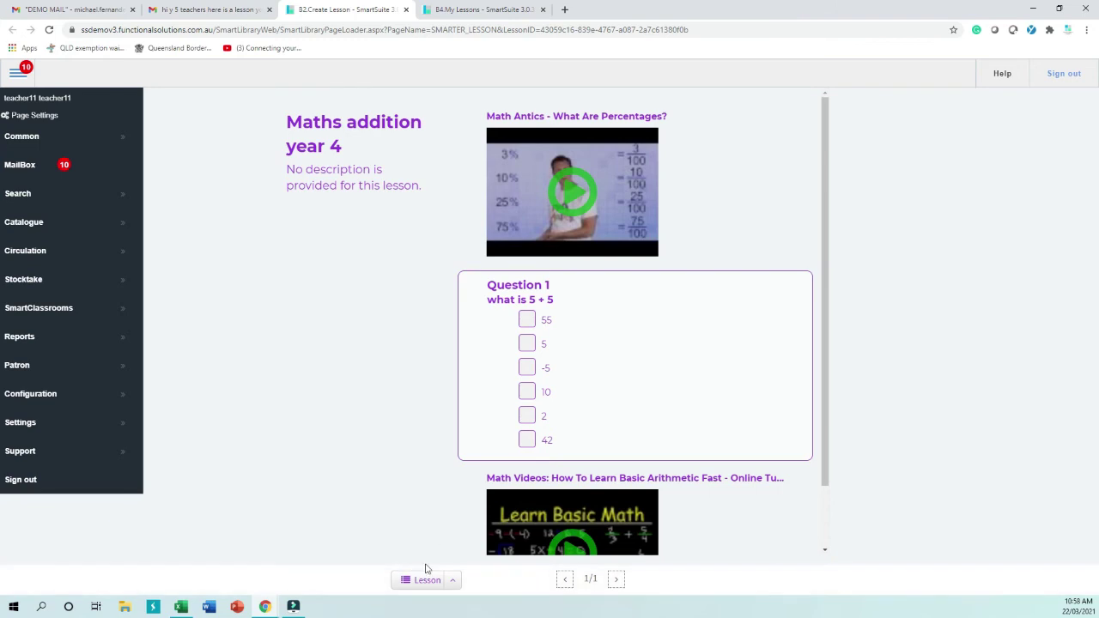
Duplicate the "Maths addition year 4" lesson, confirm the copy, and close the old My Lessons browser tab
left_click(456, 586)
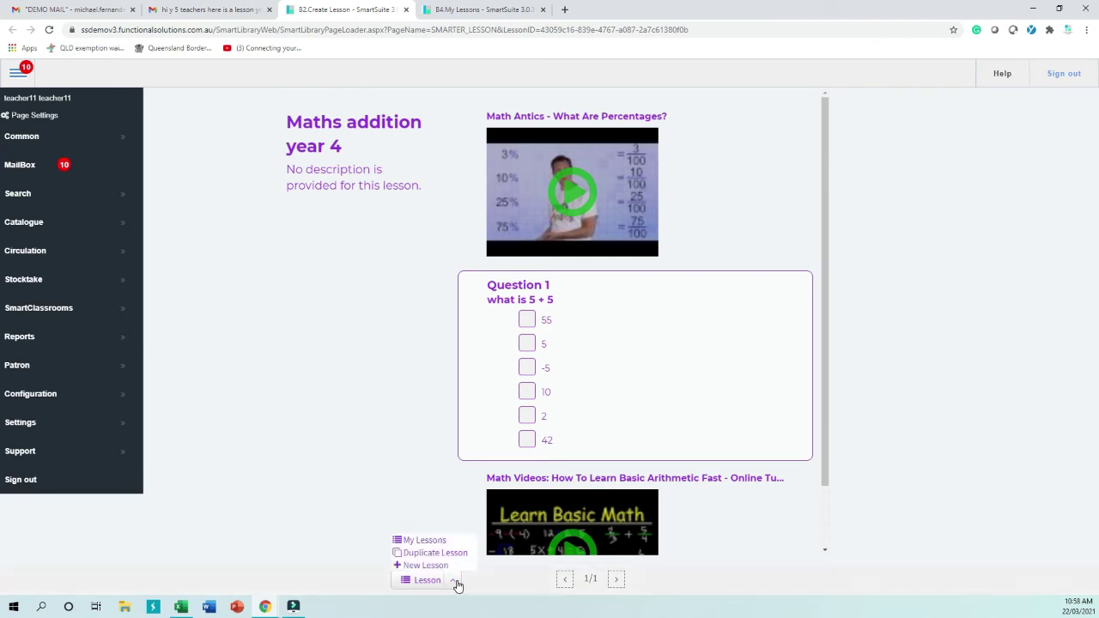
left_click(413, 556)
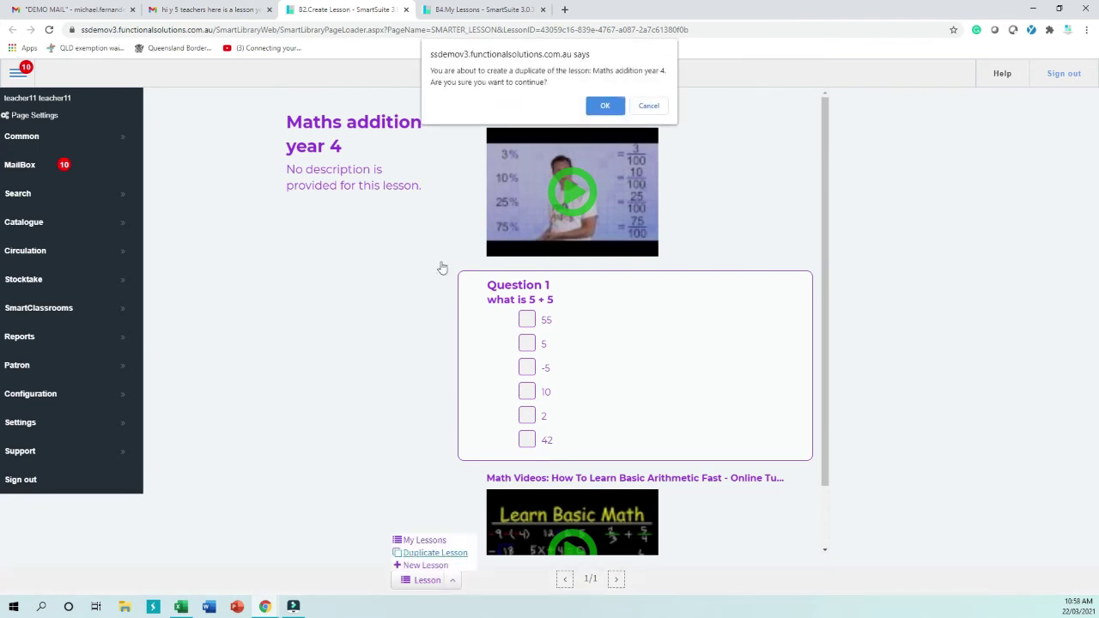
left_click(604, 106)
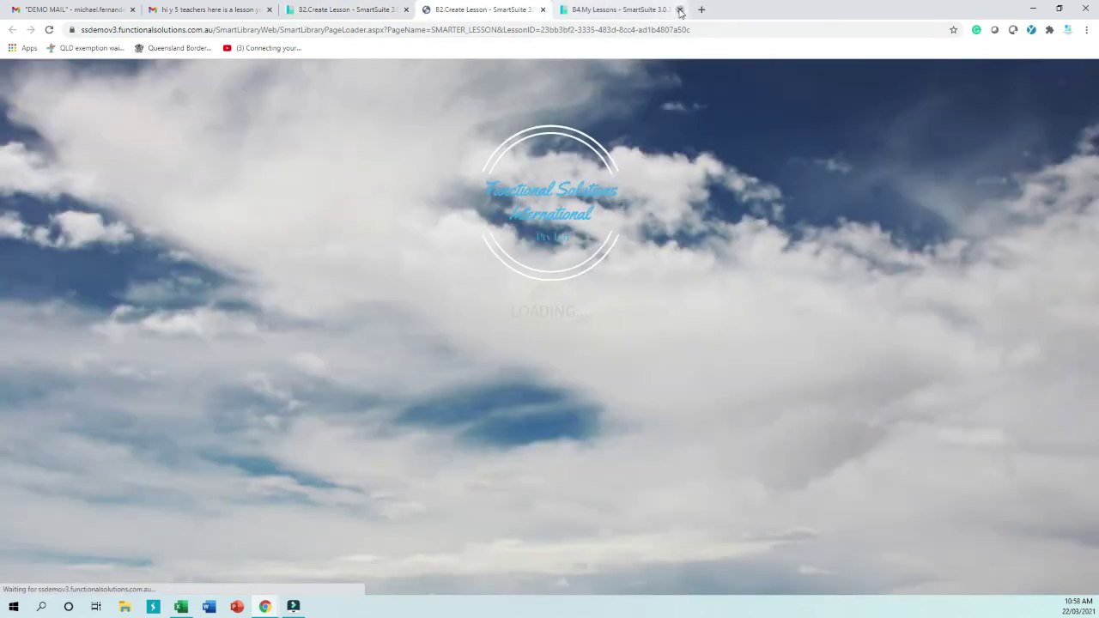
left_click(679, 9)
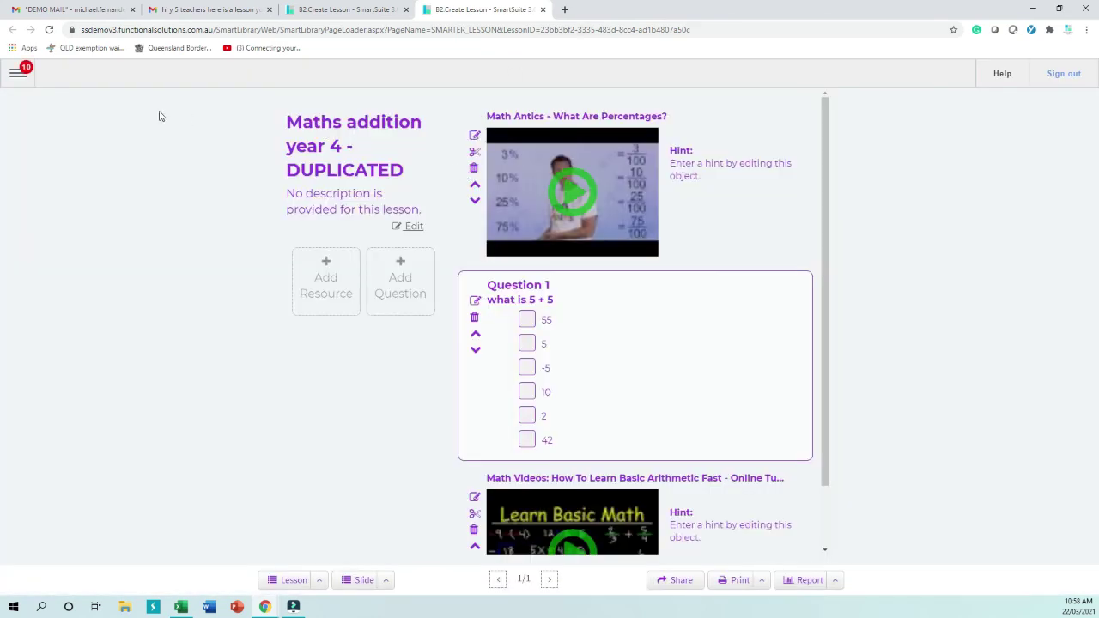
Go through the school's collection search to the teacher's saved lessons, and open the duplicated "Maths addition year 4" lesson
left_click(17, 73)
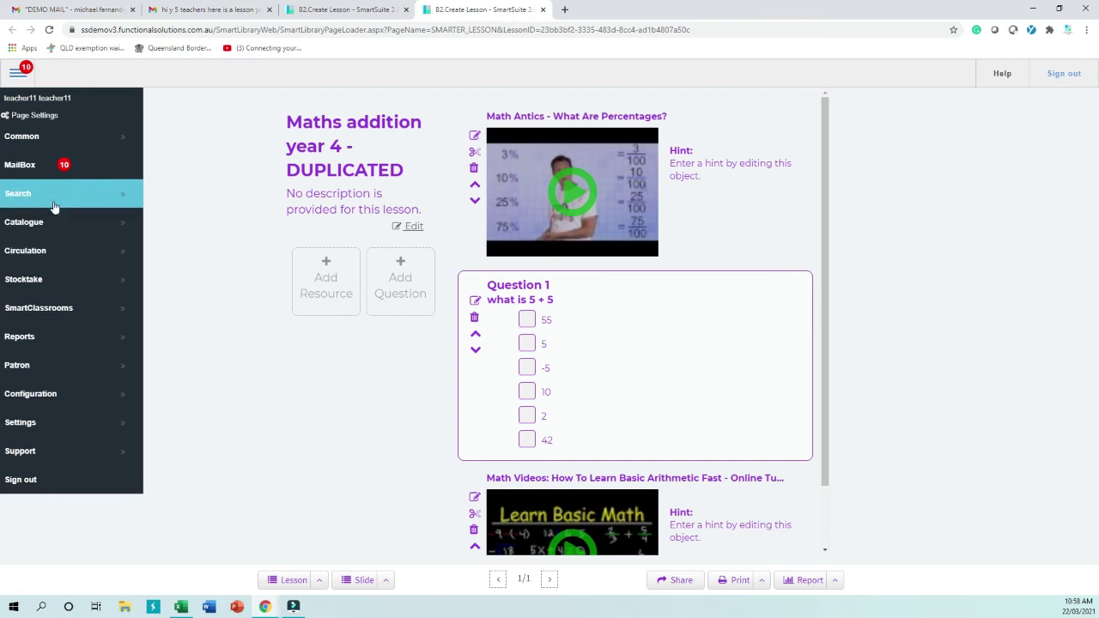
mouse_move(129, 199)
left_click(216, 194)
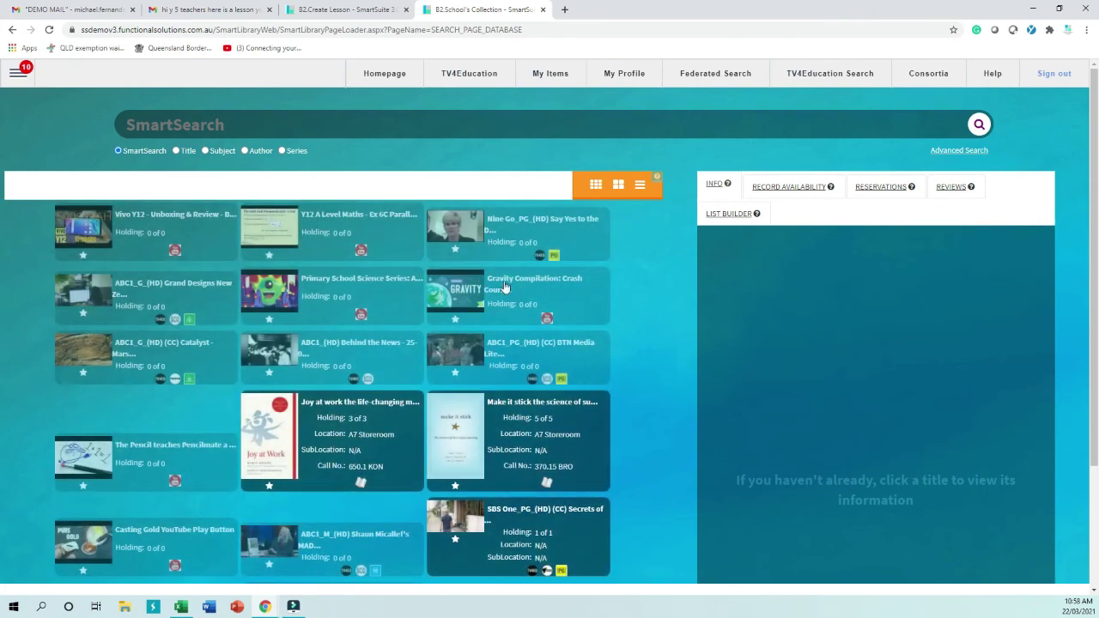
left_click(554, 74)
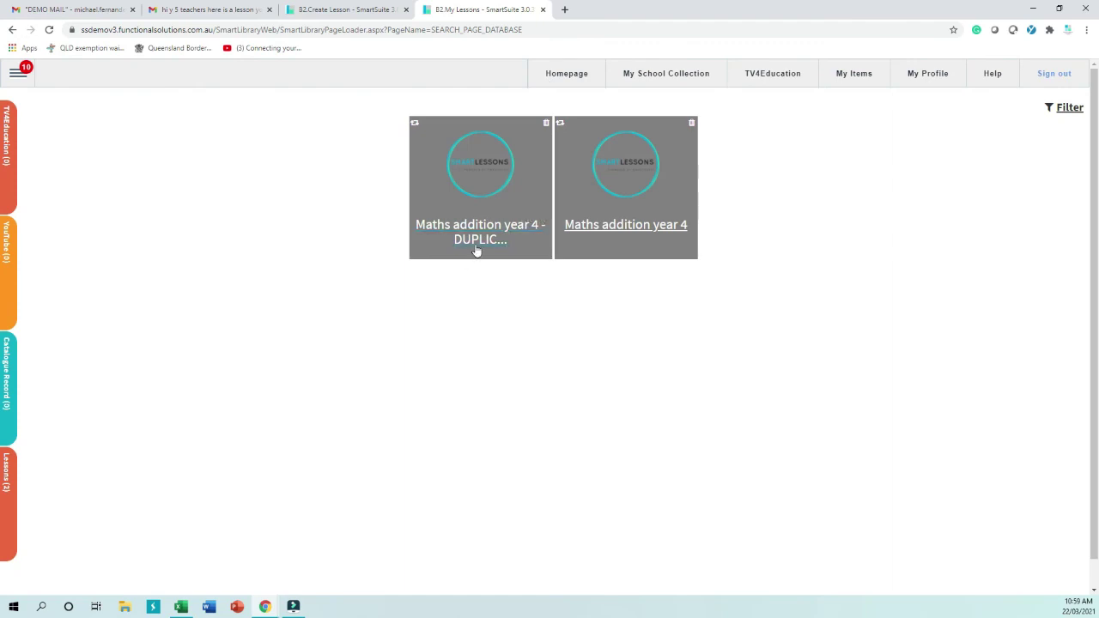
left_click(485, 178)
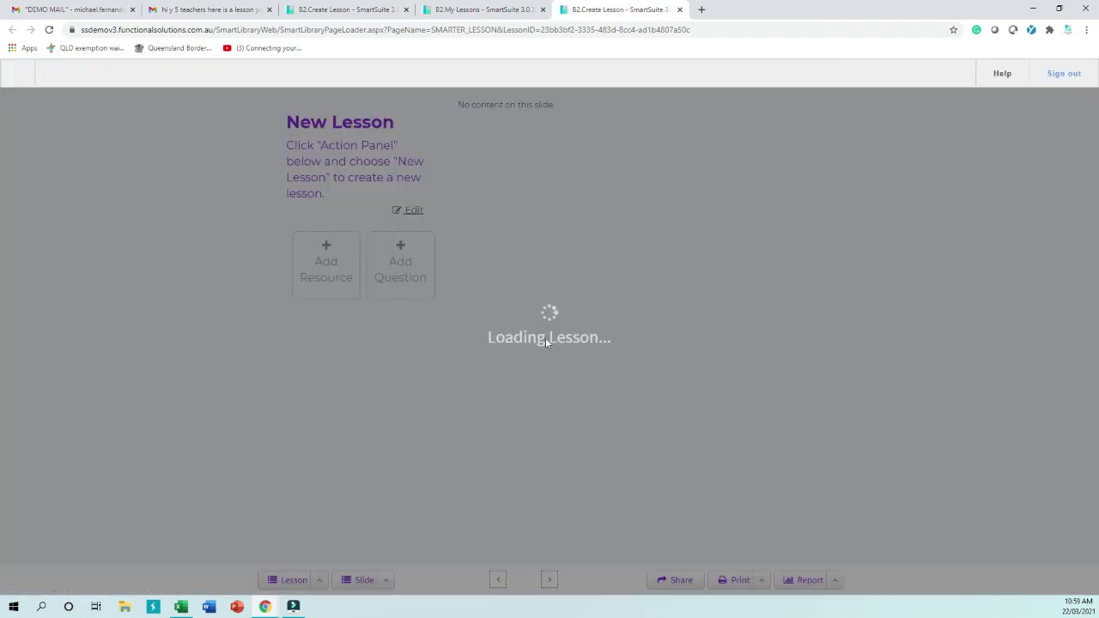
Remove the "How To Learn Basic Arithmetic Fast" video and Question 1 from the duplicated lesson
scroll(559, 324, "down", 1)
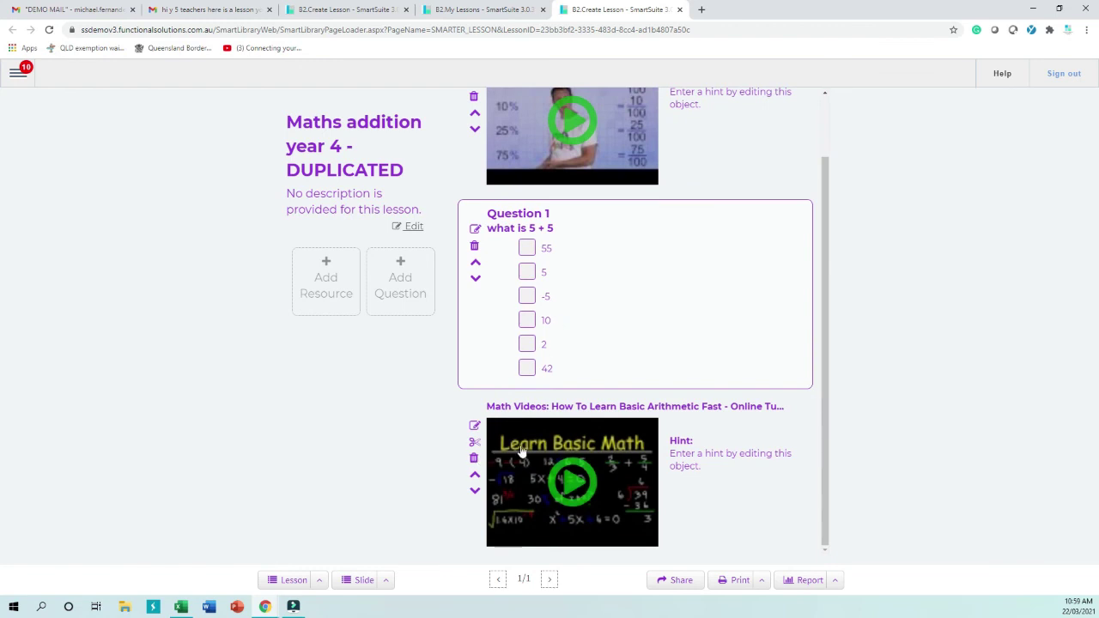
left_click(473, 458)
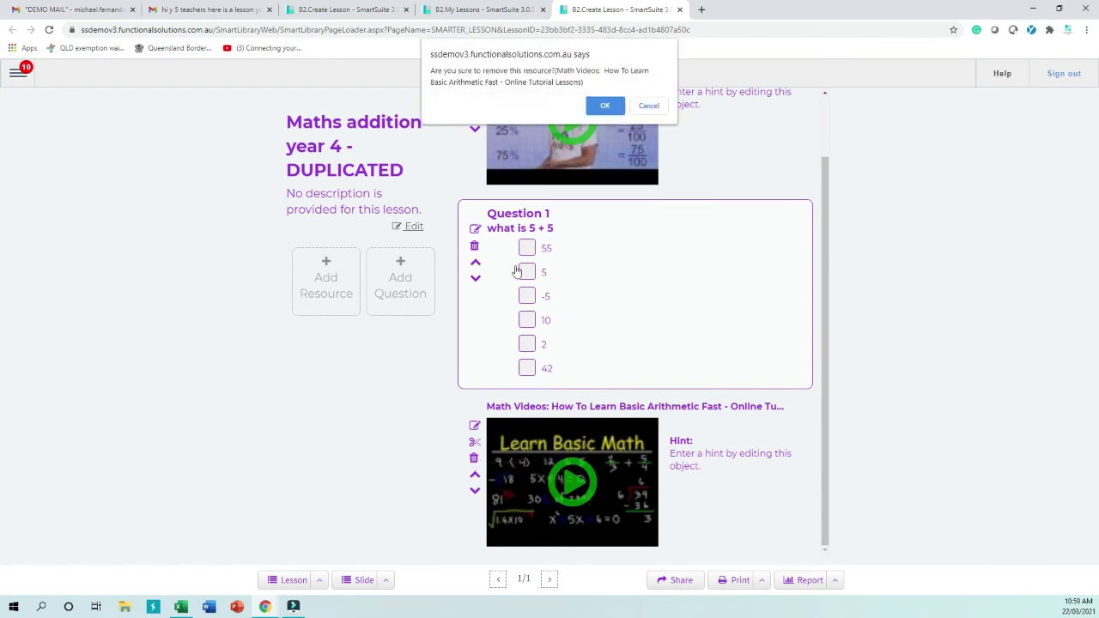
left_click(605, 106)
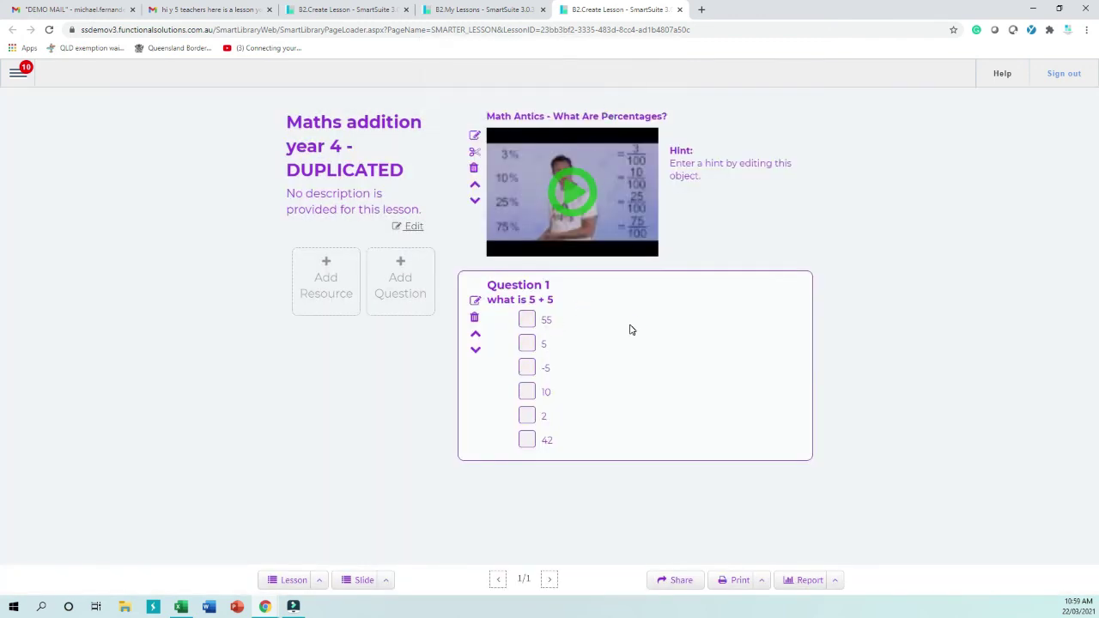
left_click(475, 319)
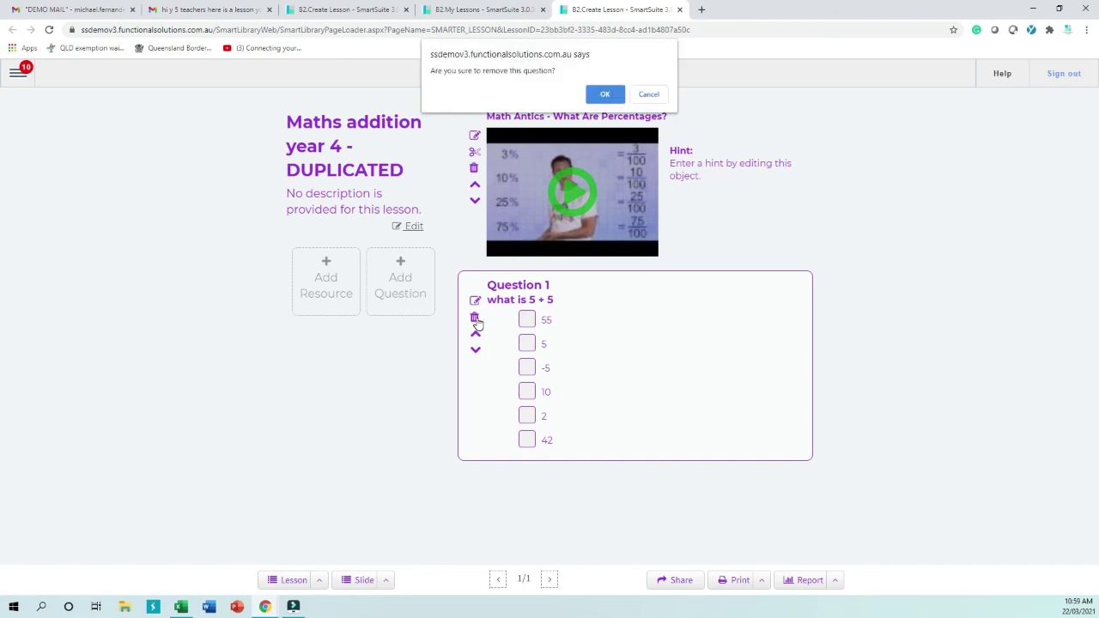
left_click(605, 89)
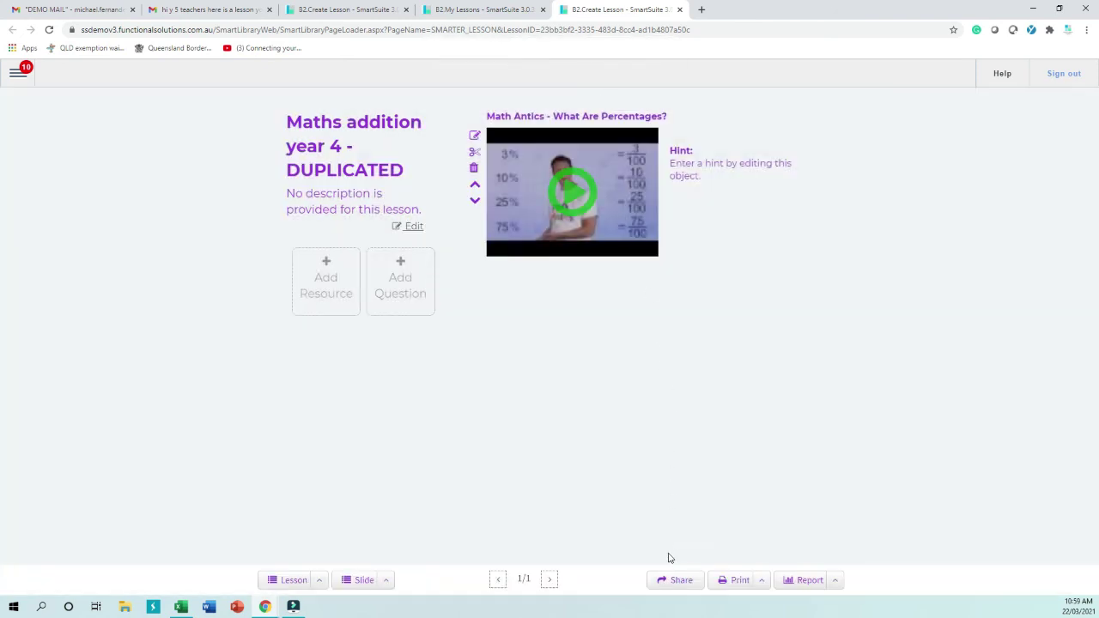